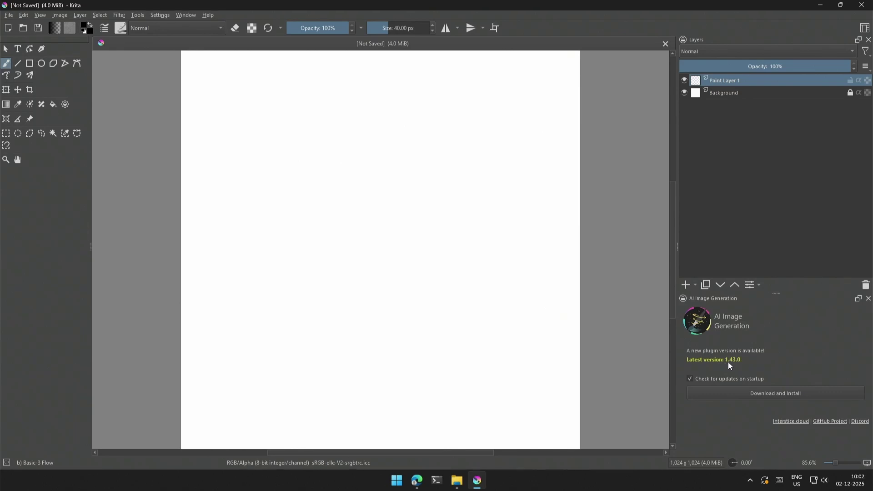
# Step: Download and install version 1.43.0 of the AI Image Generation plugin
pyautogui.click(753, 395)
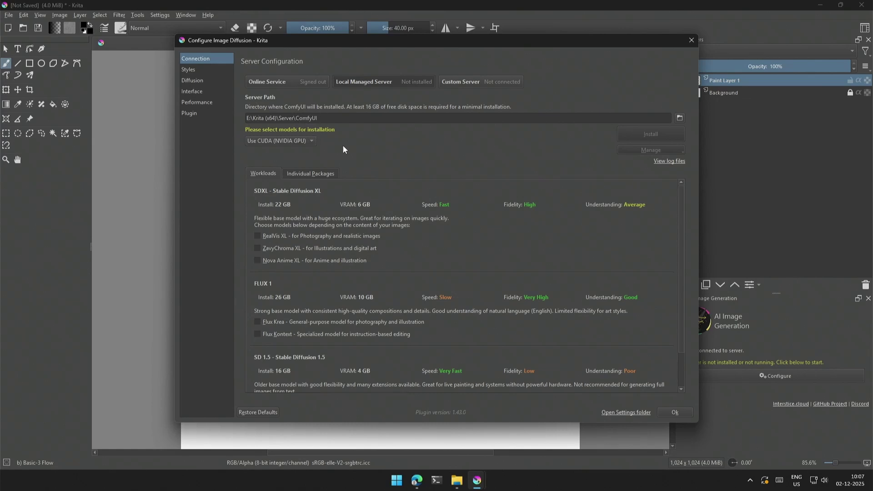
# Step: Review the SD 1.5 workload and packages, then install the local managed ComfyUI server
pyautogui.scroll(-2, 345, 331)
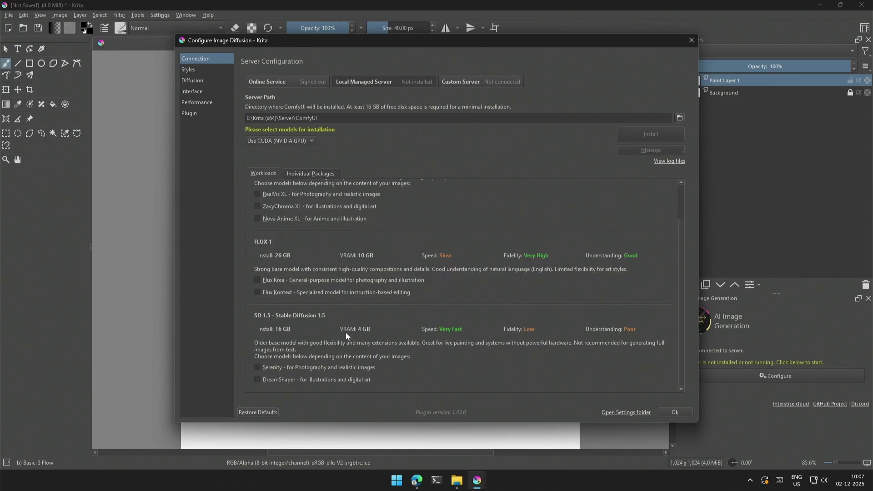
pyautogui.scroll(2, 327, 341)
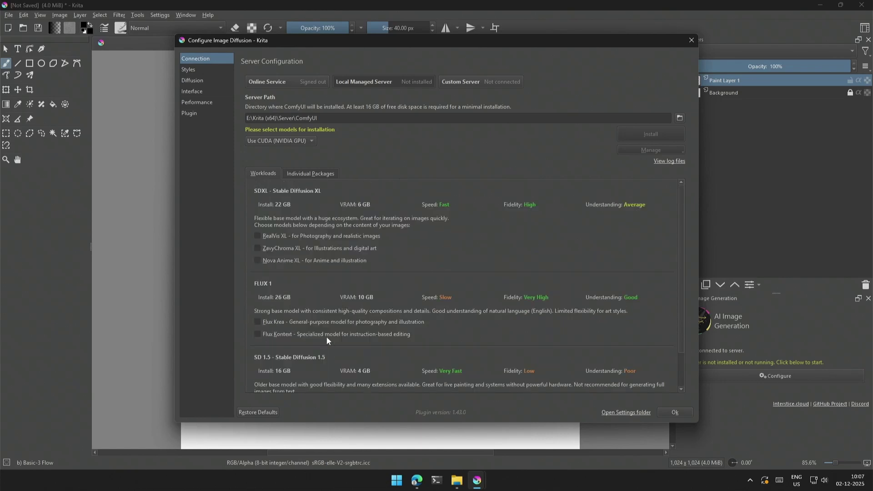
pyautogui.click(295, 175)
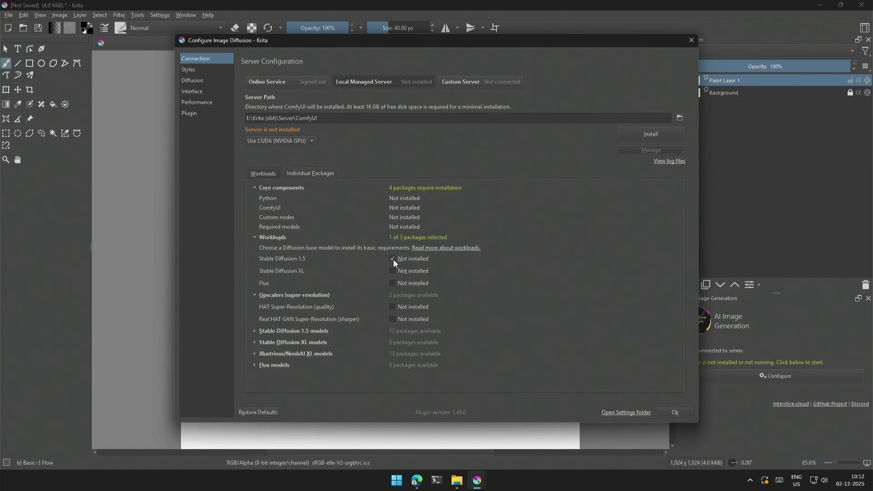
pyautogui.click(392, 259)
pyautogui.click(392, 258)
pyautogui.click(393, 259)
pyautogui.click(272, 174)
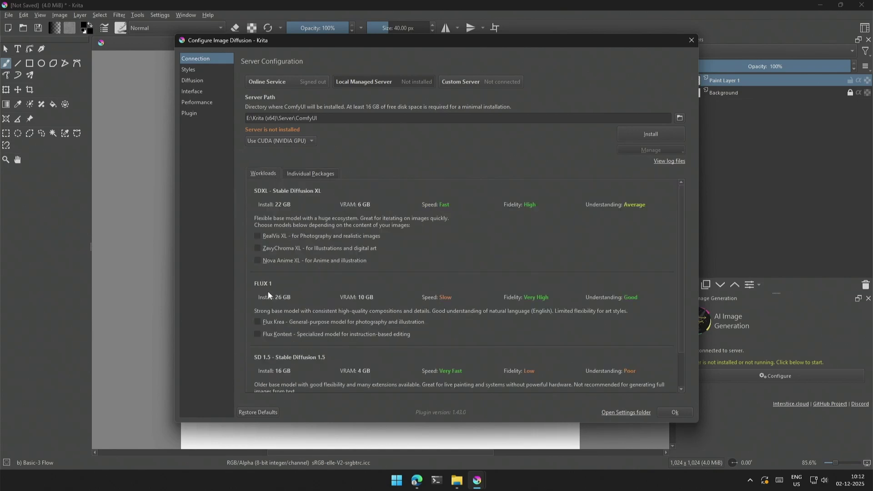
pyautogui.scroll(-2, 268, 296)
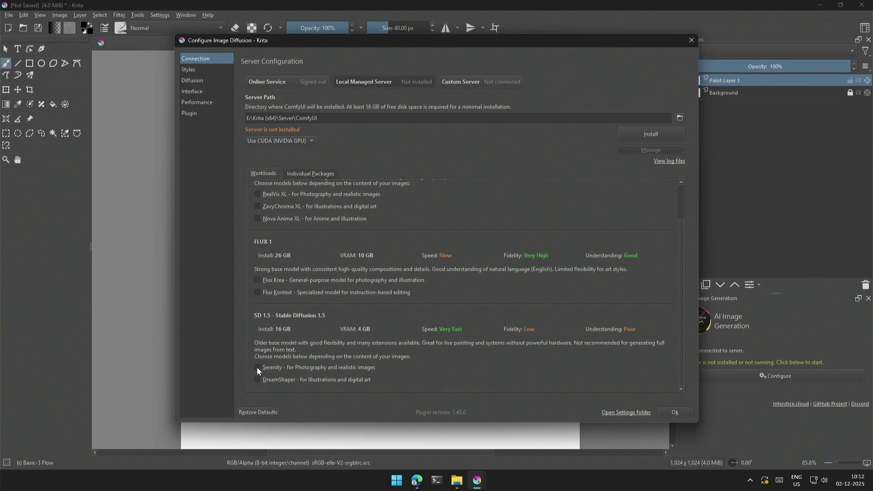
pyautogui.scroll(2, 325, 368)
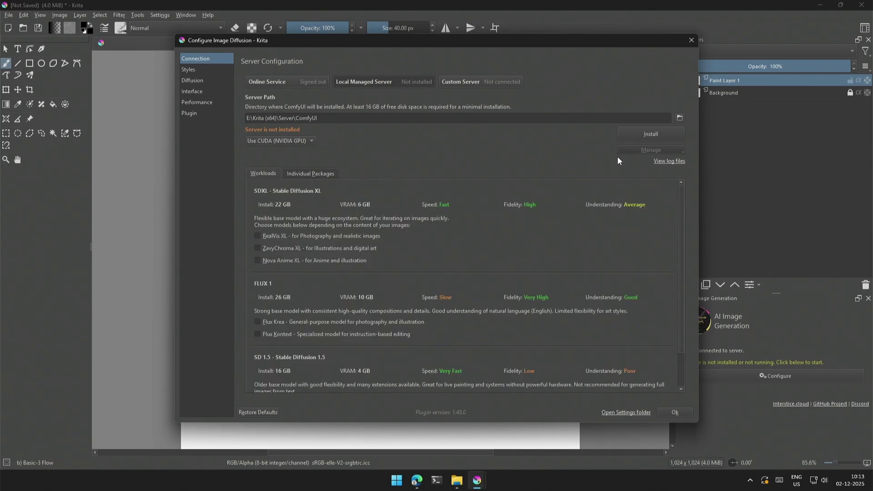
pyautogui.click(637, 138)
pyautogui.scroll(-2, 409, 299)
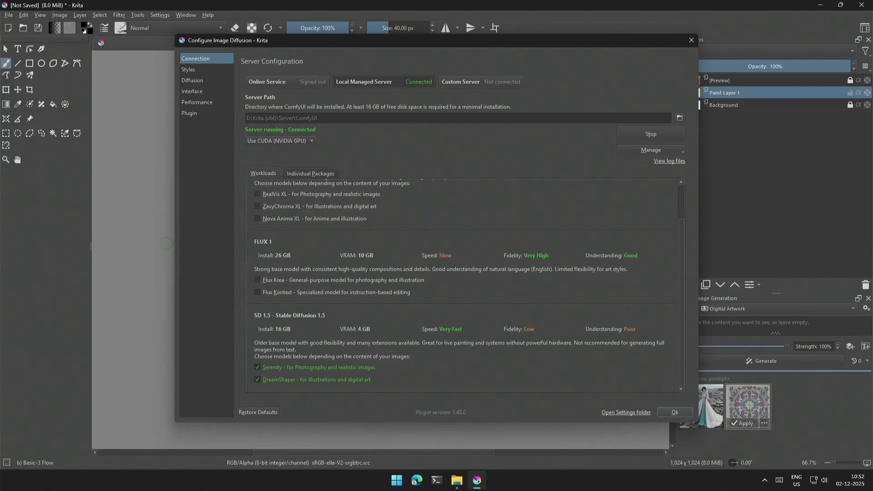
# Step: Generate and preview a Cinematic Photo portrait of a woman in red, then open Styles settings
pyautogui.press('Return')
pyautogui.scroll(1, 749, 309)
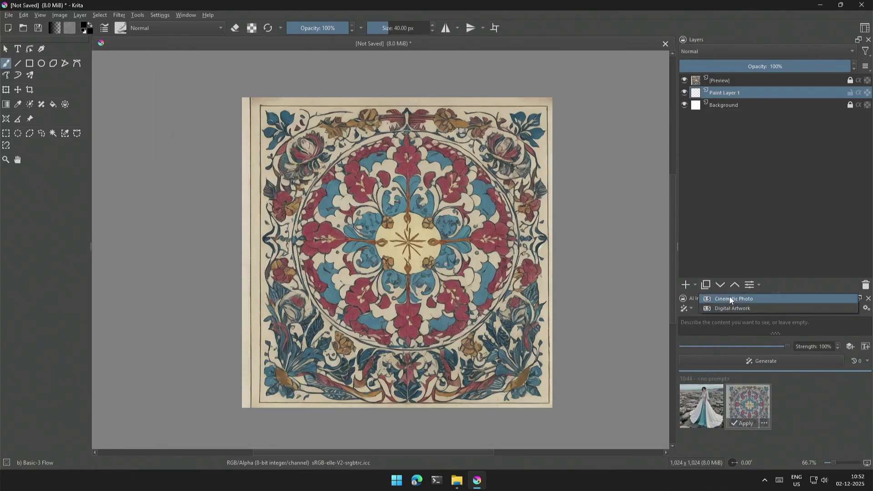
pyautogui.click(750, 363)
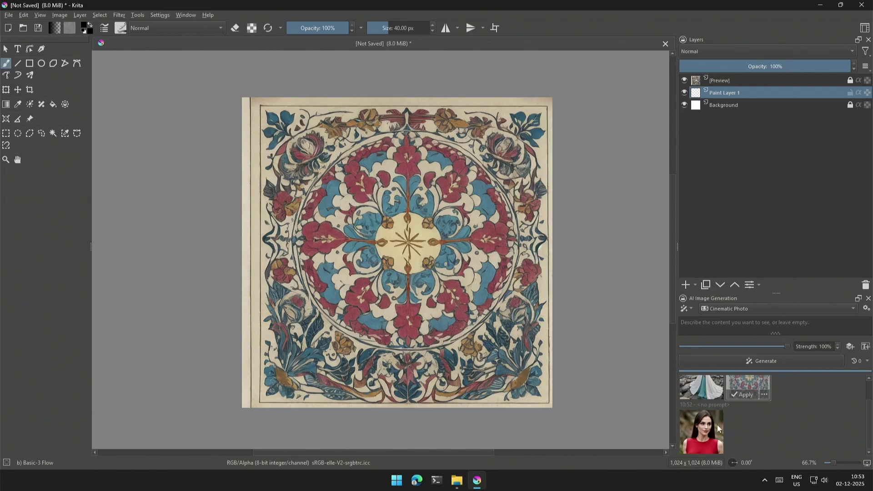
pyautogui.click(718, 425)
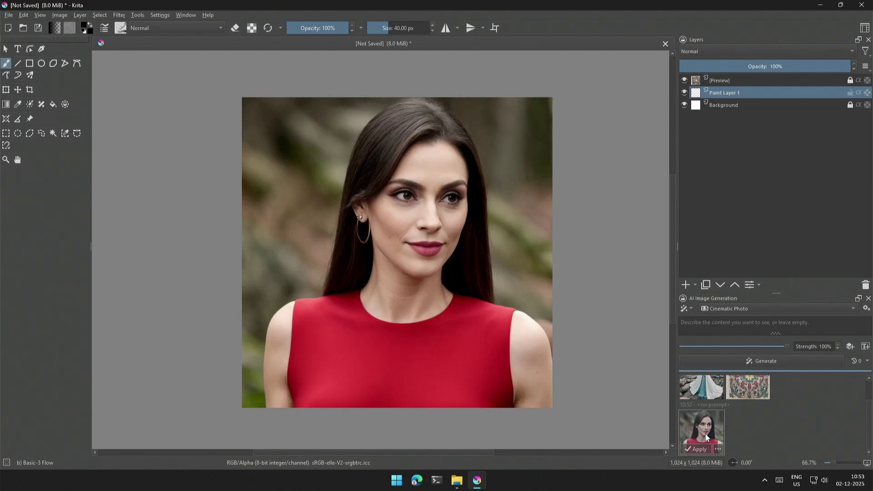
pyautogui.click(867, 307)
# Step: Select the built-in Z-Image Turbo style preset (z-image-turbo.json)
pyautogui.click(363, 85)
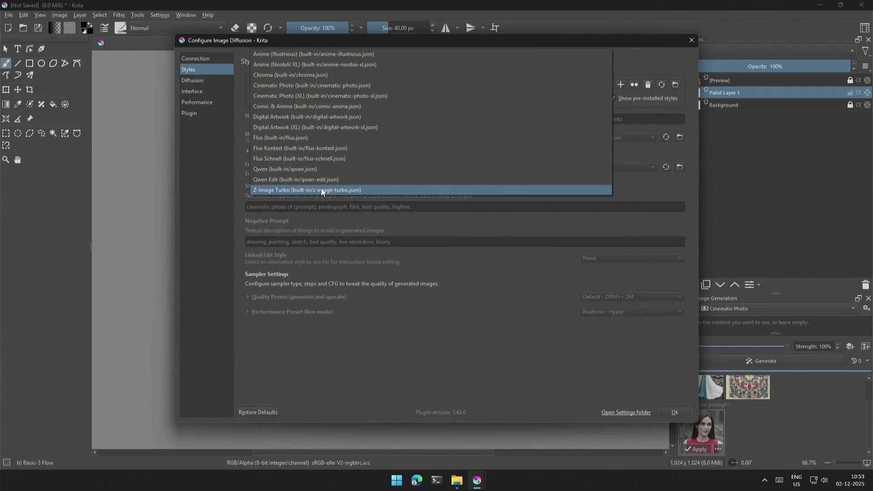
pyautogui.click(322, 190)
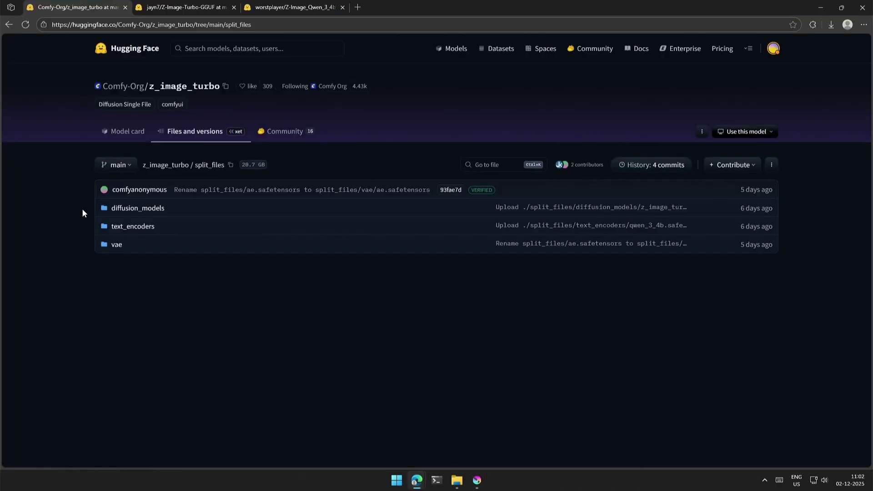
# Step: Browse the split_files diffusion_models, text_encoders and vae folders, ending at ae.safetensors
pyautogui.moveTo(82, 208); pyautogui.dragTo(160, 250)
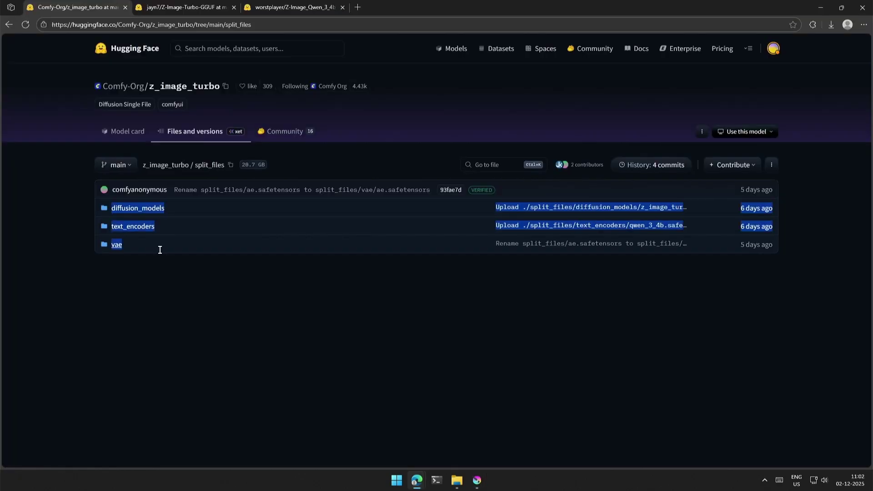
pyautogui.click(168, 291)
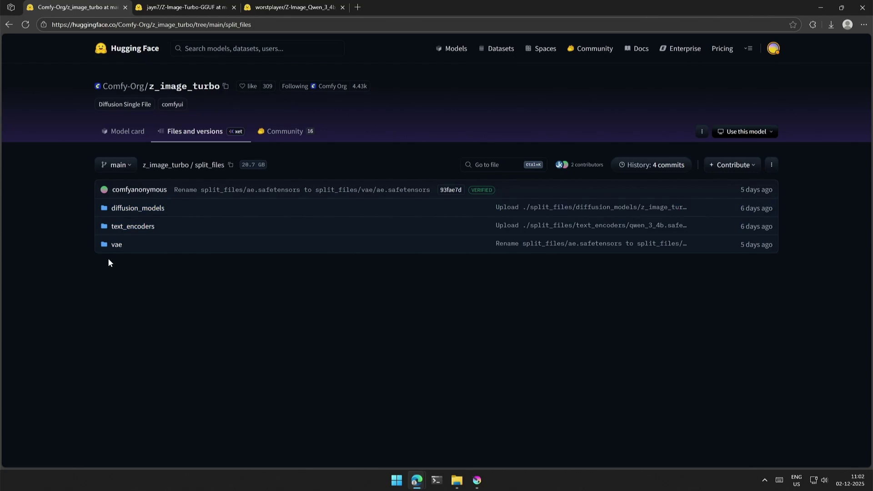
pyautogui.click(138, 207)
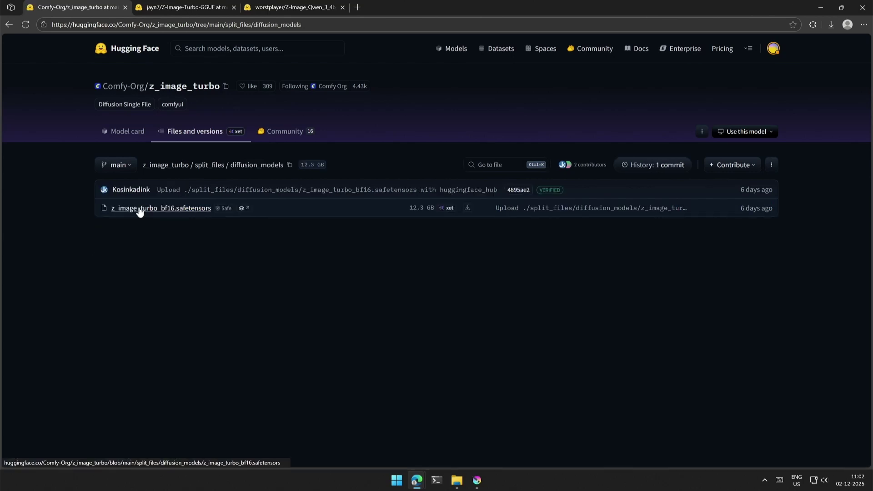
pyautogui.moveTo(88, 209); pyautogui.dragTo(268, 213)
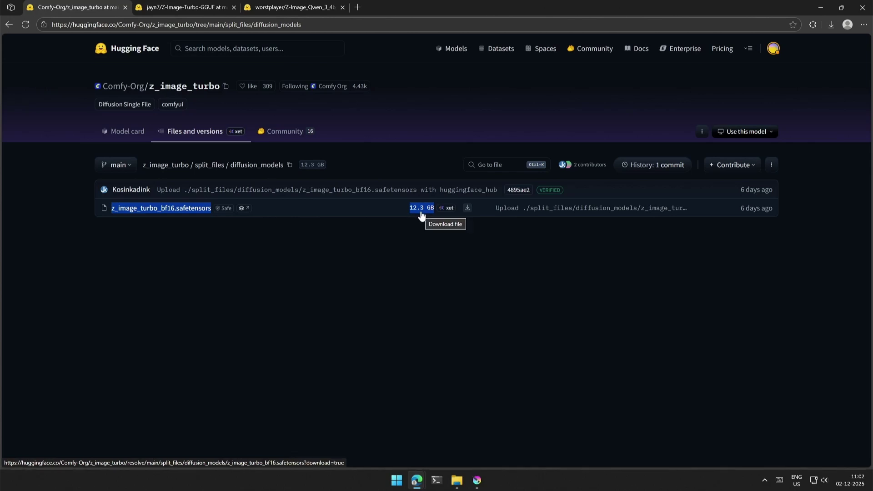
pyautogui.hotkey('alt', 'Left')
pyautogui.click(112, 226)
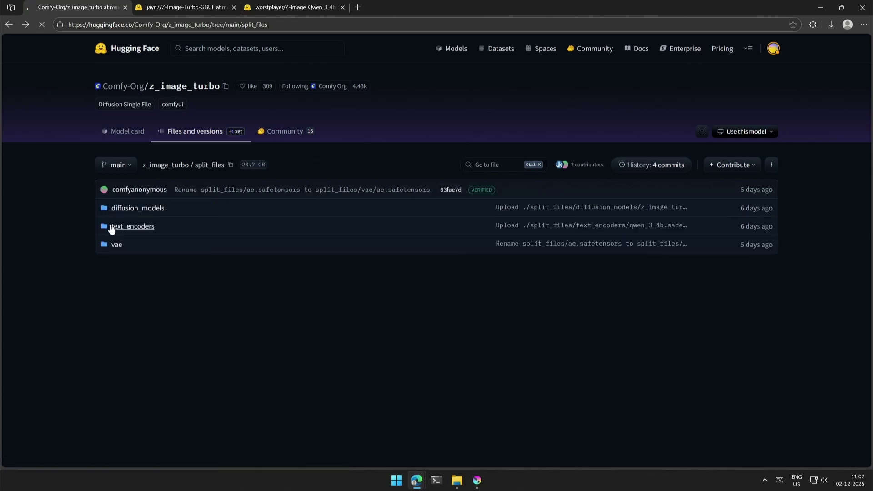
pyautogui.moveTo(86, 212); pyautogui.dragTo(434, 207)
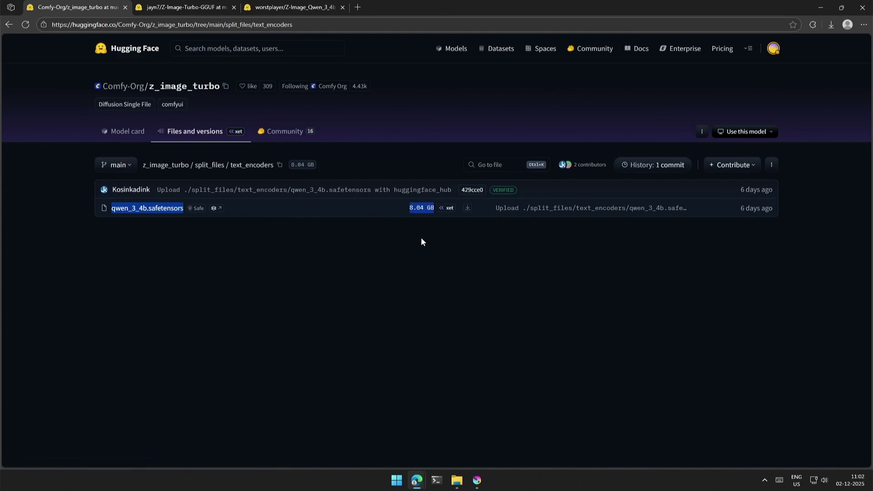
pyautogui.hotkey('alt', 'Left')
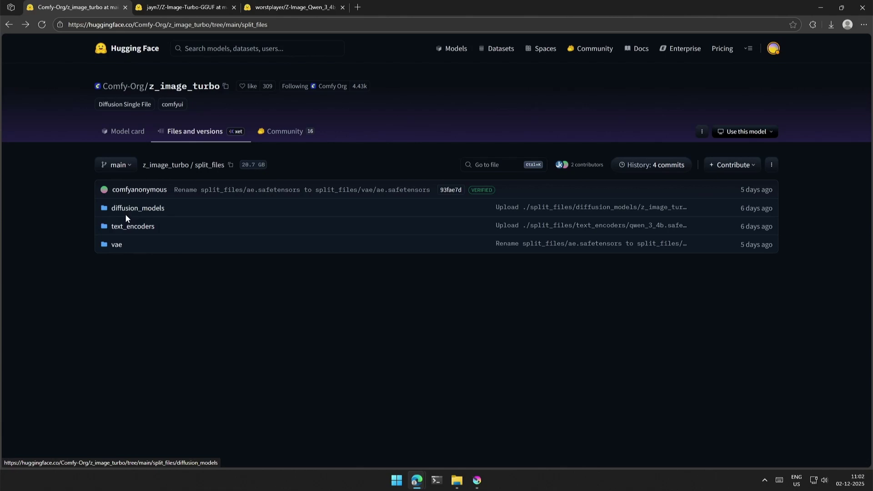
pyautogui.click(116, 245)
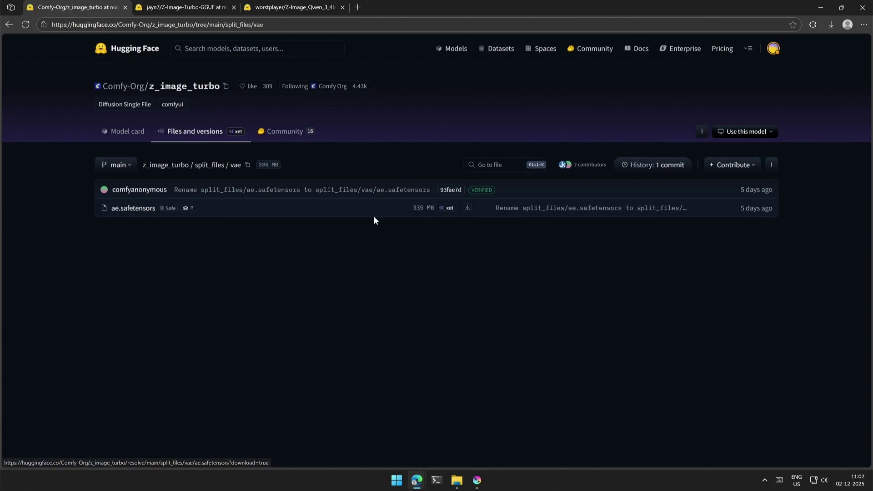
# Step: Compare the Z-Image-Turbo GGUF files and the Qwen 3 4b text encoder GGUF versions across tabs
pyautogui.click(9, 25)
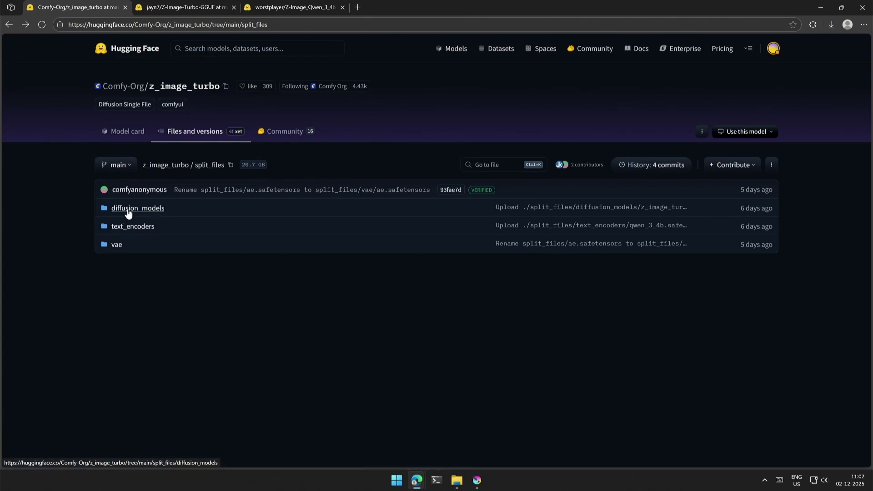
pyautogui.click(202, 7)
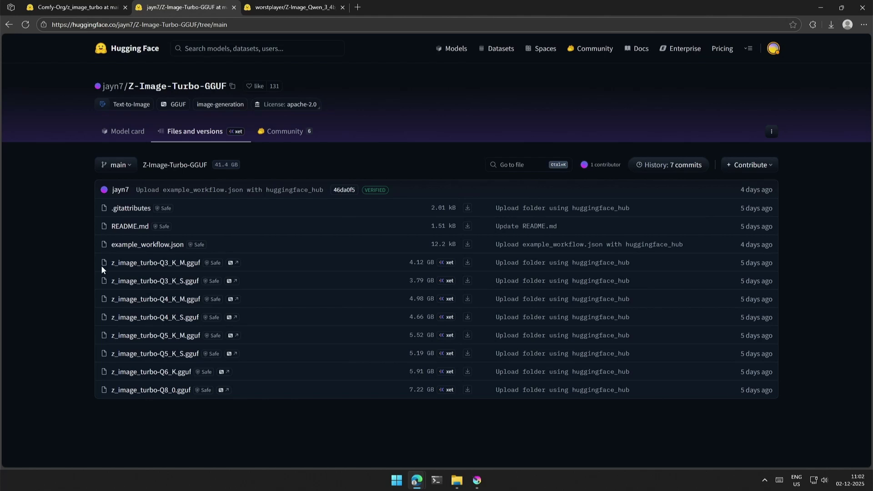
pyautogui.moveTo(101, 265); pyautogui.dragTo(470, 402)
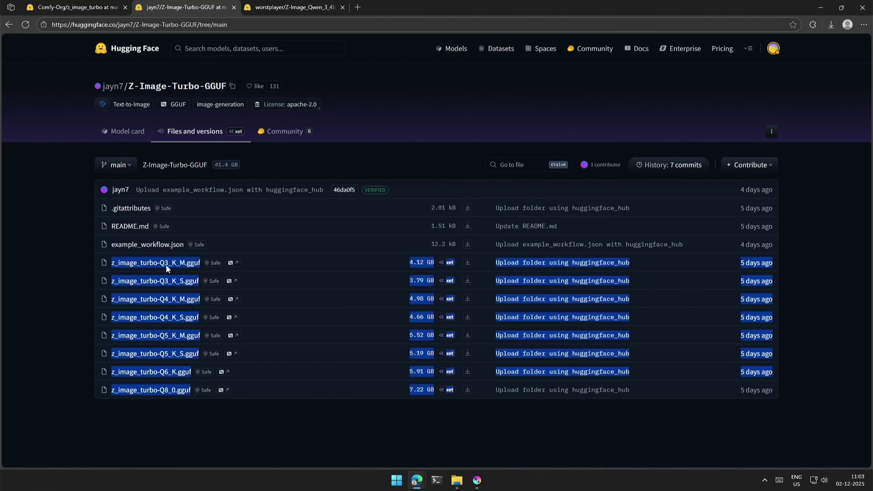
pyautogui.click(74, 272)
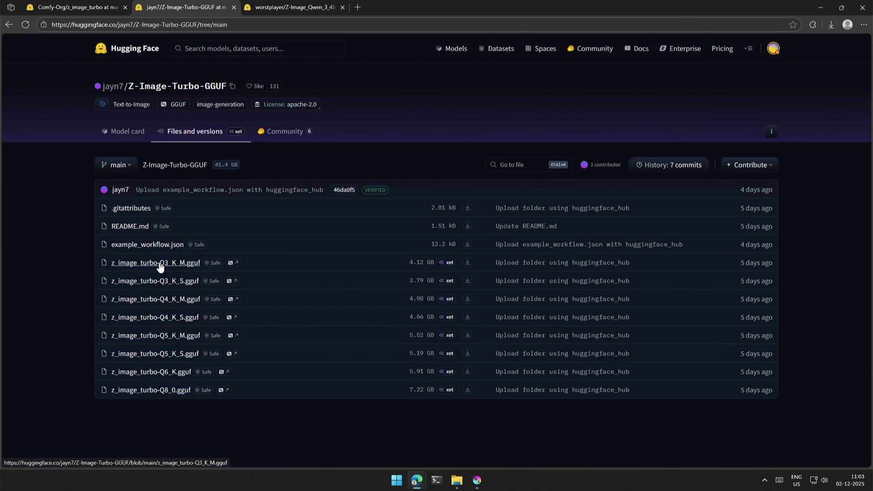
pyautogui.hotkey('ctrl', 'shift', 'Tab')
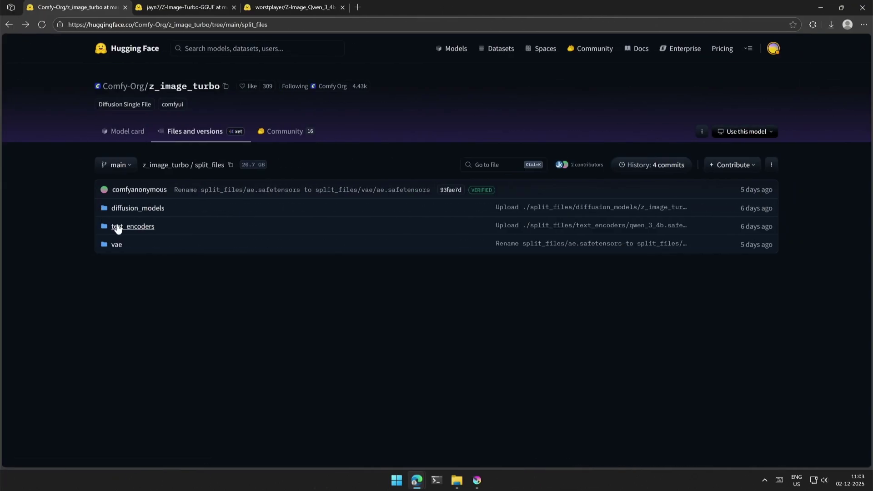
pyautogui.hotkey('ctrl', 'shift', 'Tab')
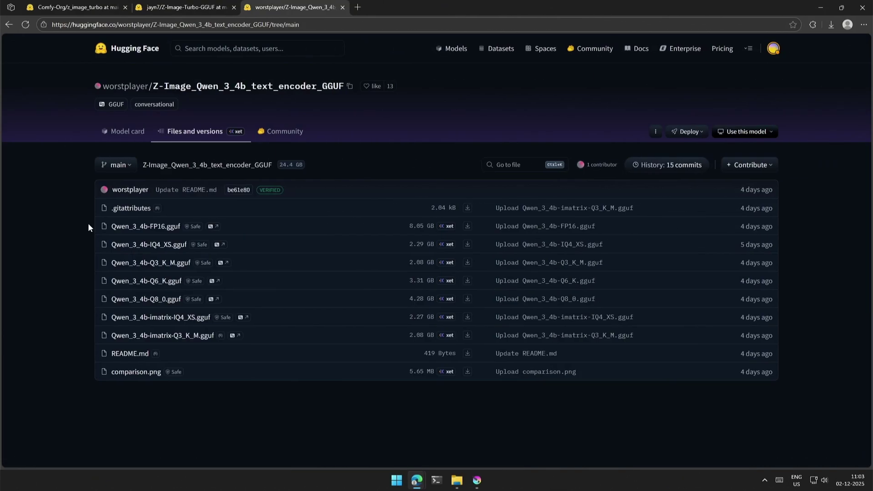
pyautogui.moveTo(88, 222); pyautogui.dragTo(468, 342)
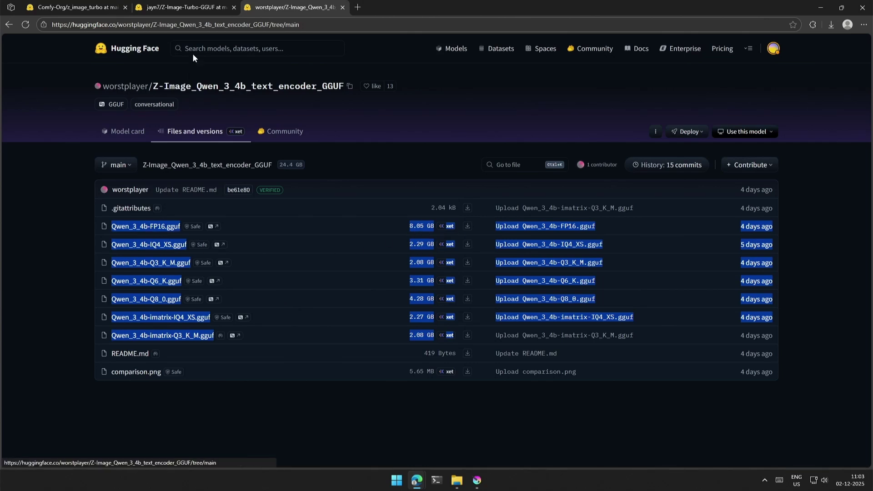
pyautogui.click(92, 6)
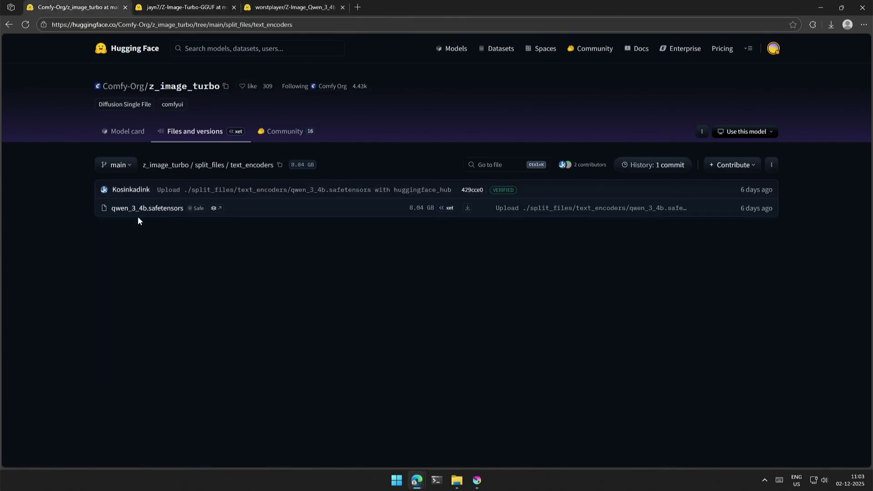
pyautogui.hotkey('ctrl', 'shift', 'Tab')
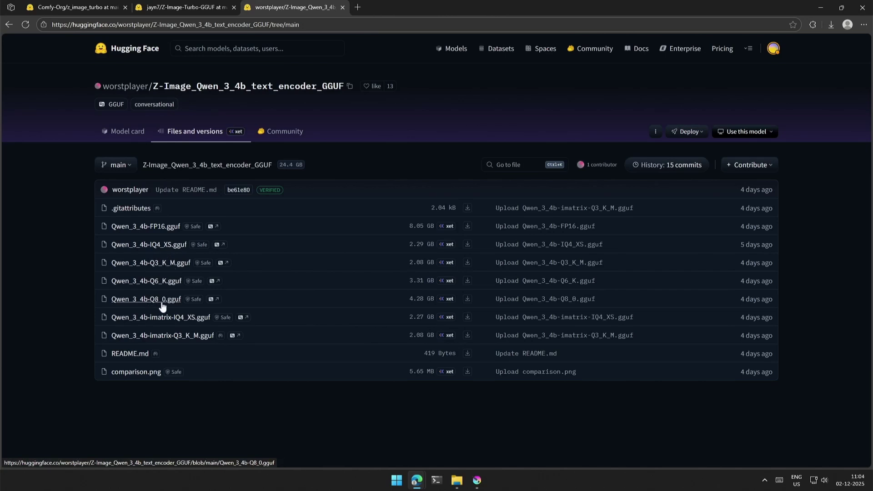
# Step: Download z_image_turbo_bf16.safetensors into the ComfyUI models/diffusion_models folder
pyautogui.hotkey('ctrl', 'Tab')
pyautogui.click(125, 210)
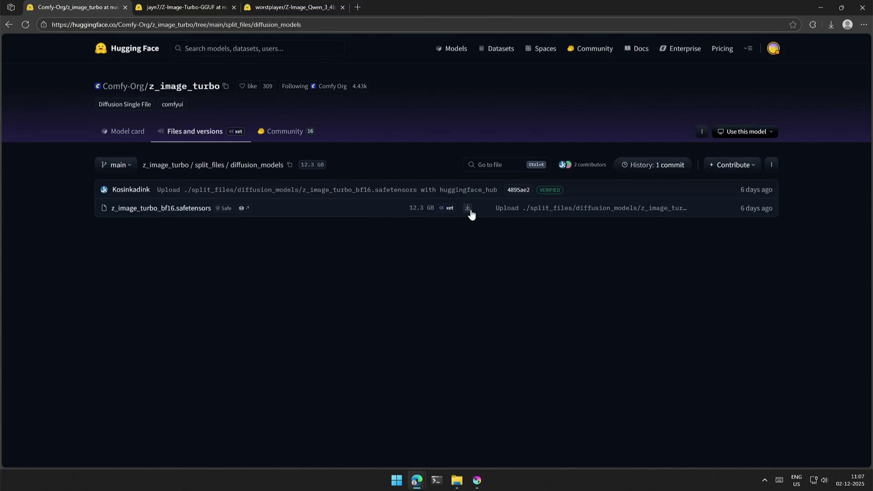
pyautogui.click(469, 208)
pyautogui.doubleClick(462, 132)
pyautogui.click(462, 100)
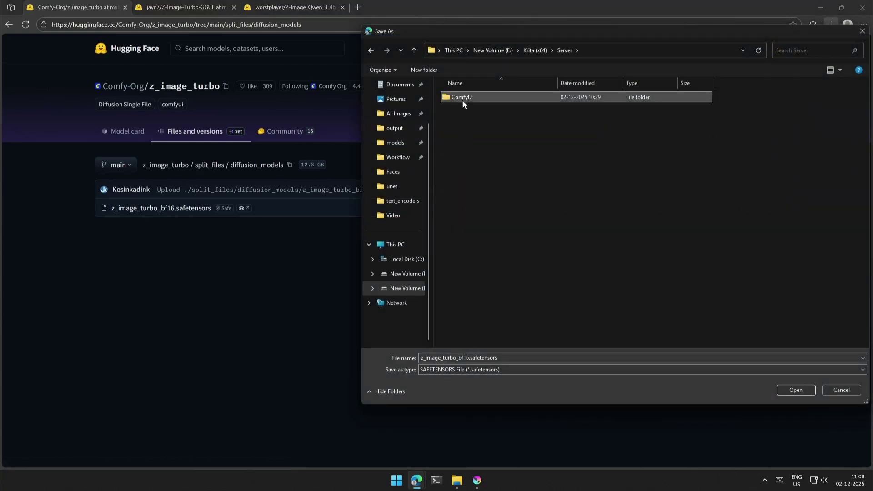
pyautogui.doubleClick(462, 100)
pyautogui.doubleClick(452, 123)
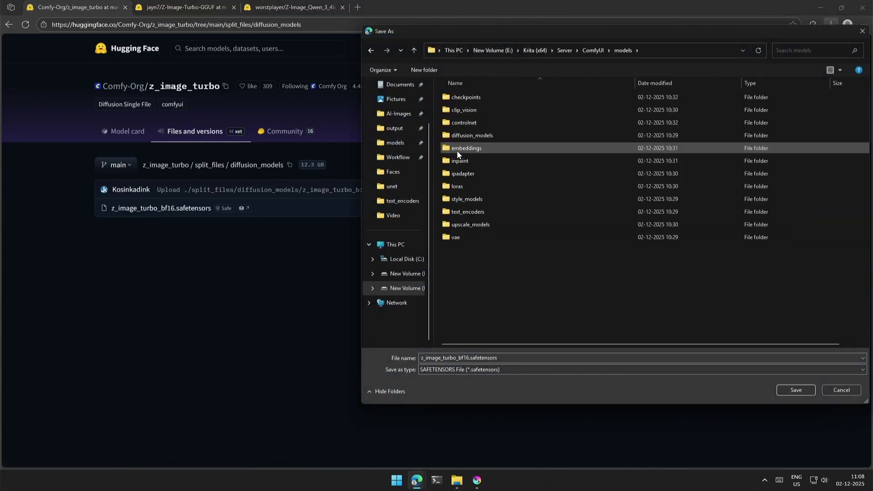
pyautogui.doubleClick(475, 135)
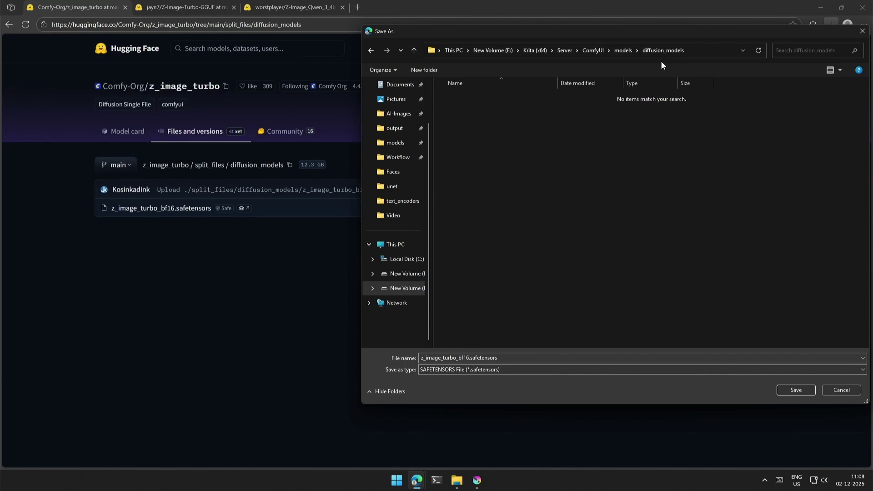
pyautogui.click(796, 390)
# Step: Download qwen_3_4b.safetensors into the ComfyUI models/text_encoders folder
pyautogui.hotkey('alt', 'Left')
pyautogui.click(117, 228)
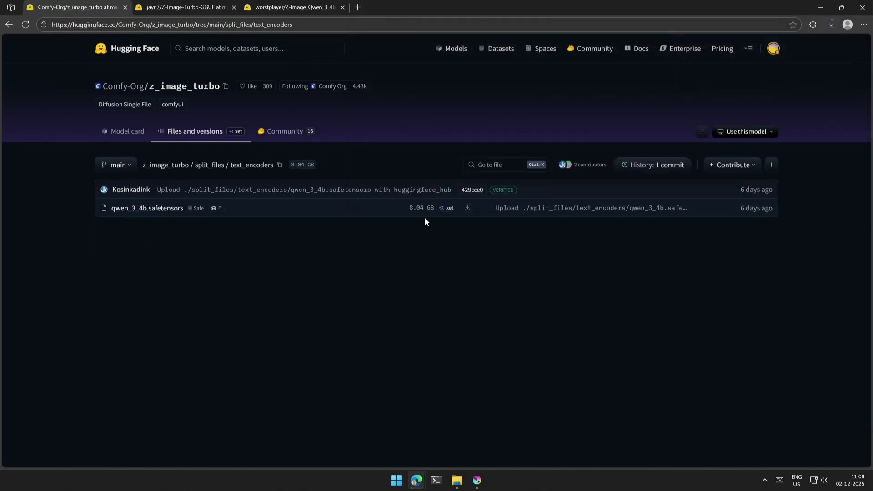
pyautogui.click(467, 208)
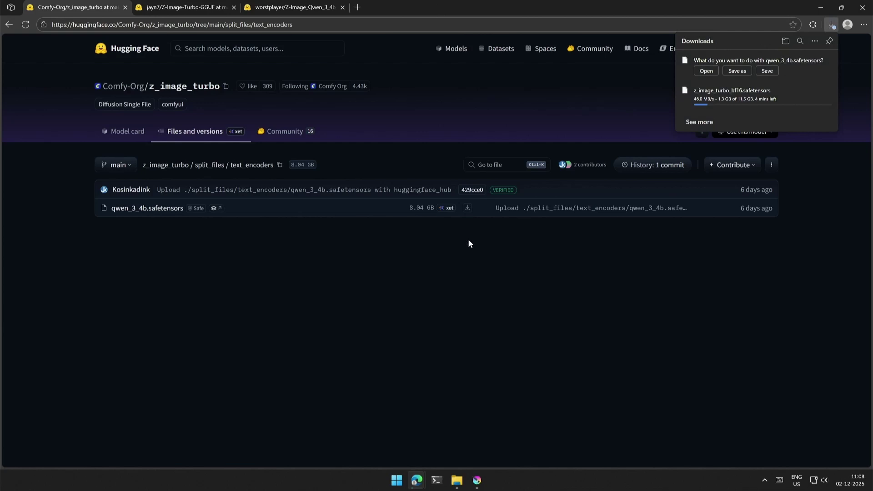
pyautogui.click(732, 72)
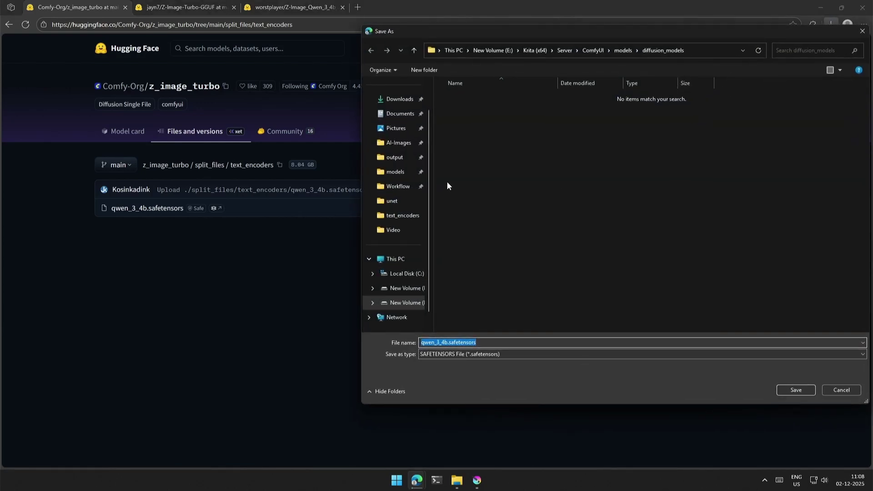
pyautogui.click(622, 50)
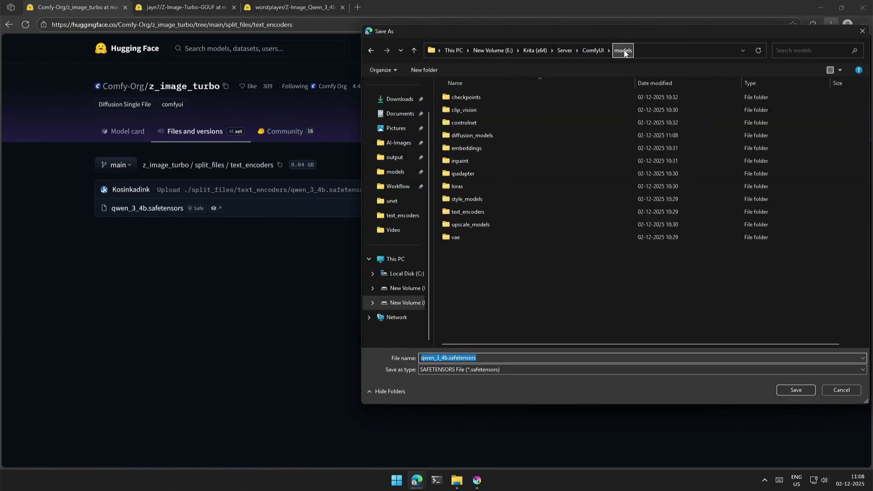
pyautogui.doubleClick(495, 211)
pyautogui.click(795, 390)
# Step: Download ae.safetensors into the ComfyUI models/vae folder
pyautogui.click(209, 164)
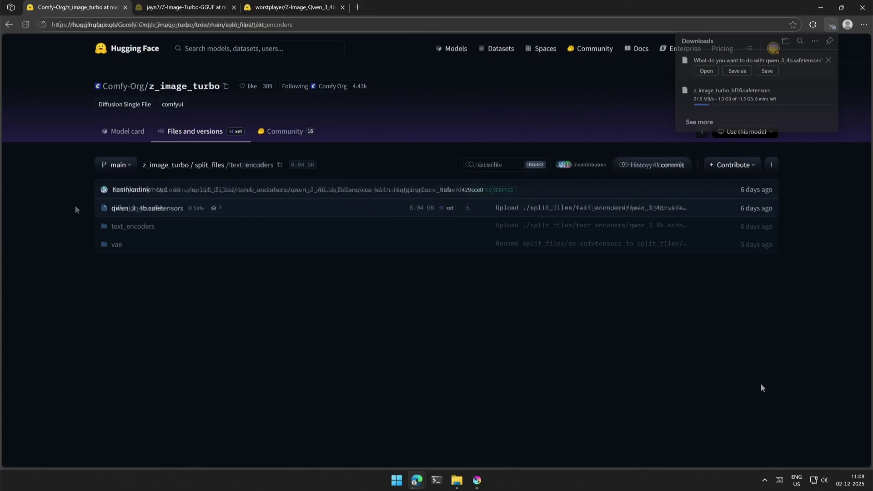
pyautogui.click(114, 245)
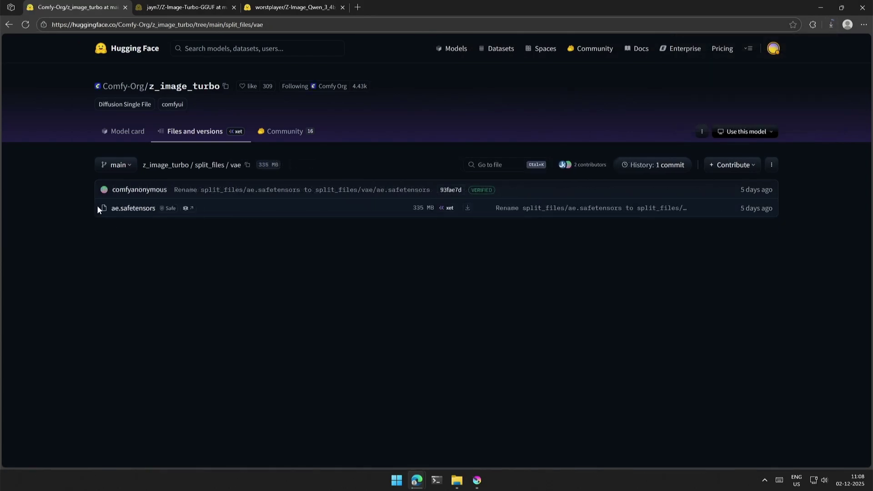
pyautogui.click(467, 208)
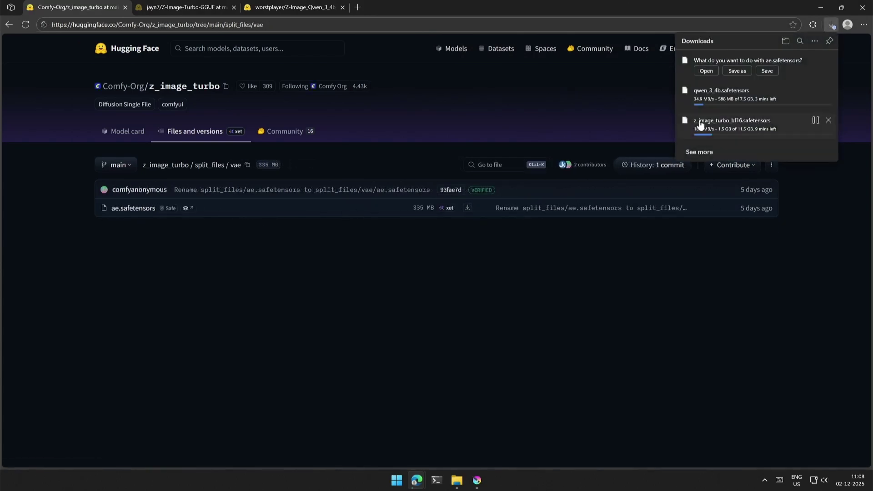
pyautogui.click(737, 72)
pyautogui.click(623, 50)
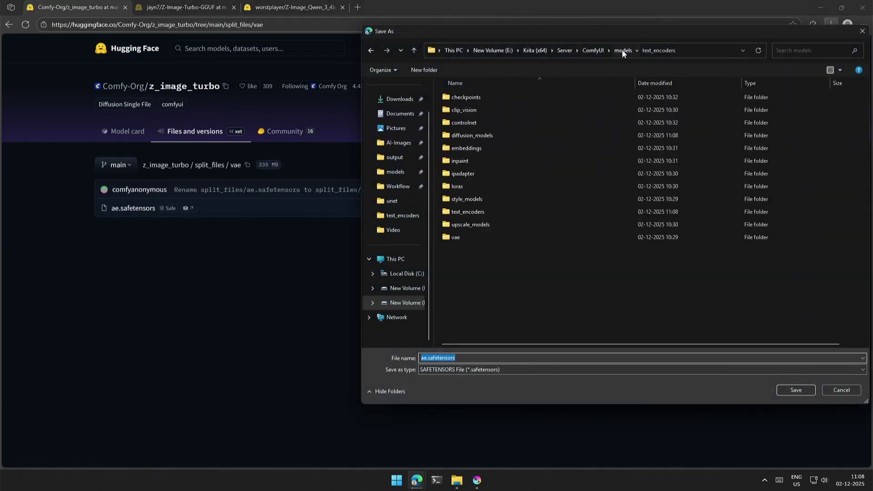
pyautogui.doubleClick(477, 233)
pyautogui.click(784, 387)
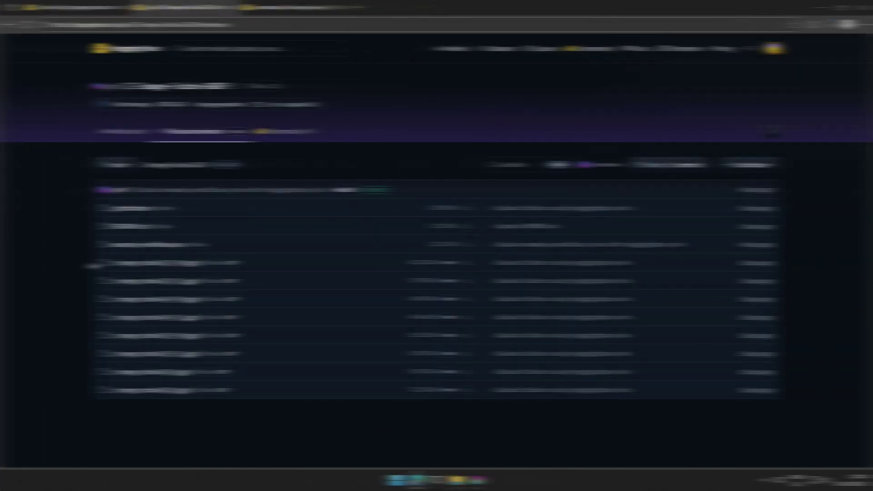
# Step: Download z_image_turbo-Q6_K.gguf into the ComfyUI models/unet folder
pyautogui.moveTo(111, 262); pyautogui.dragTo(205, 398)
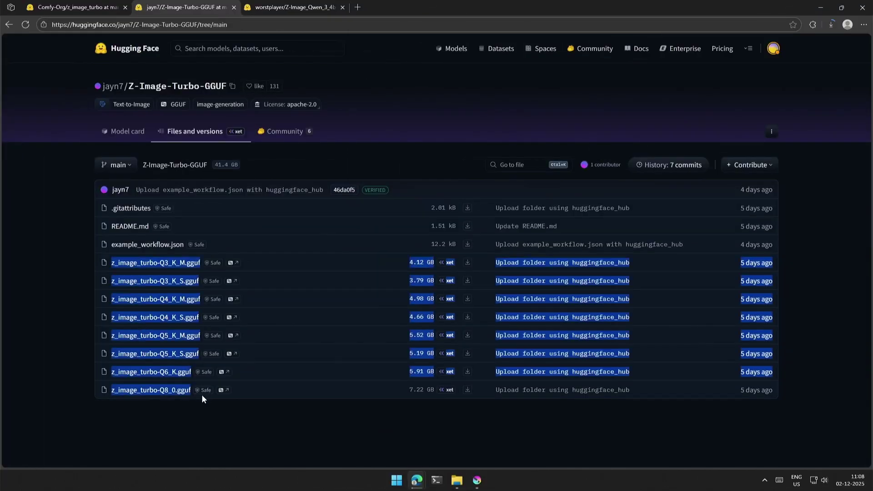
pyautogui.click(52, 269)
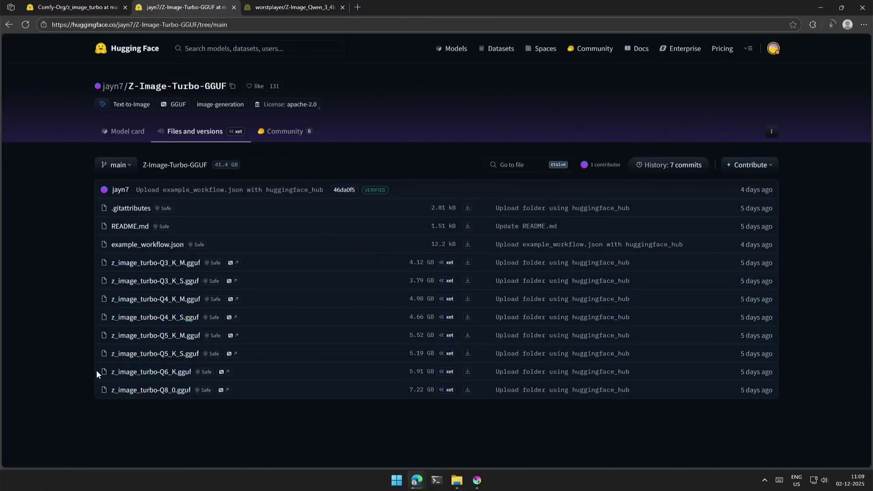
pyautogui.click(467, 372)
pyautogui.click(586, 51)
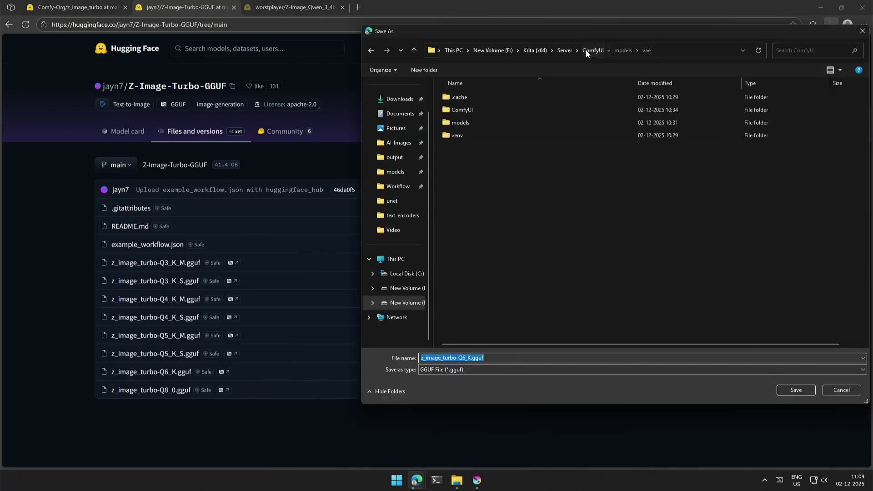
pyautogui.doubleClick(473, 115)
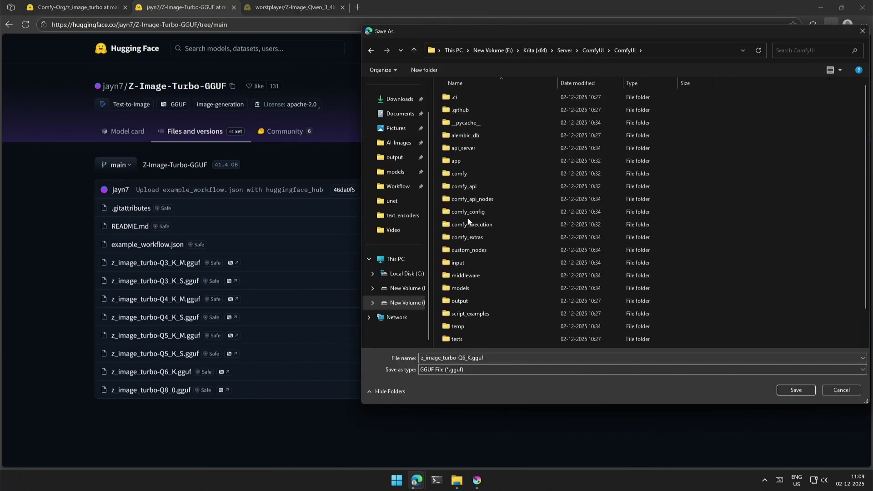
pyautogui.doubleClick(457, 289)
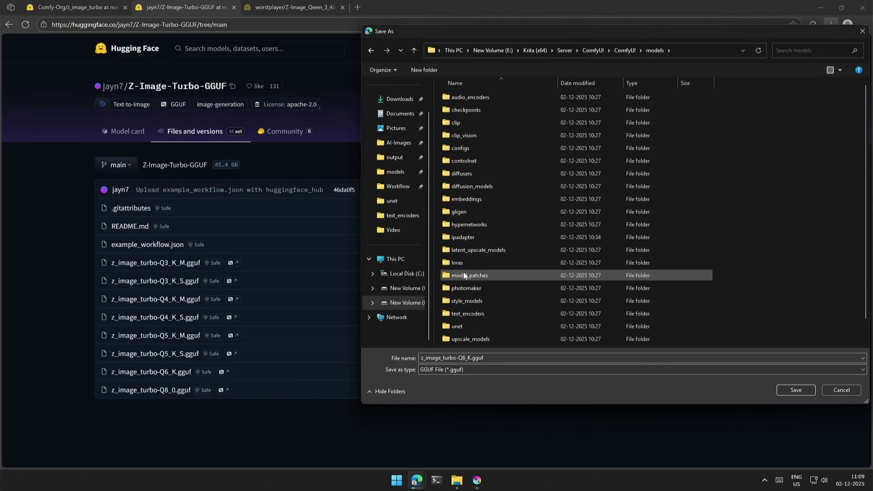
pyautogui.doubleClick(460, 329)
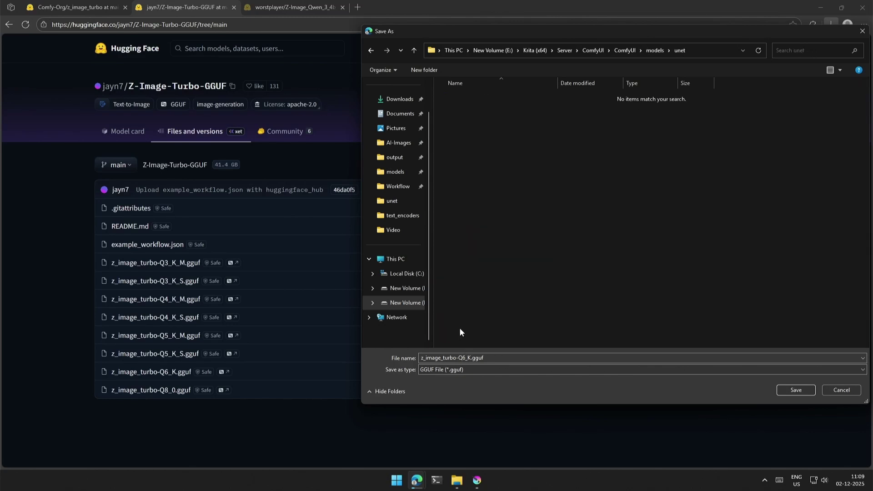
pyautogui.click(795, 390)
# Step: Download Qwen_3_4b-Q6_K.gguf into the ComfyUI models/text_encoders folder
pyautogui.hotkey('ctrl', 'Tab')
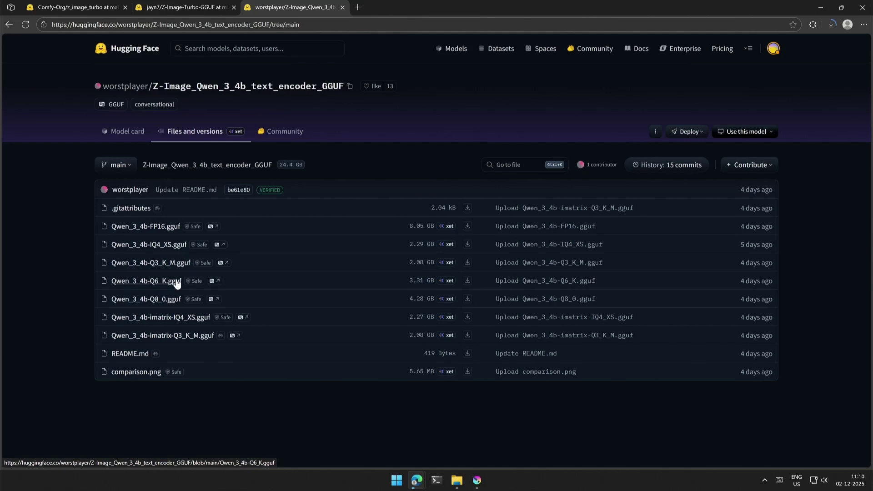
pyautogui.click(467, 281)
pyautogui.click(737, 71)
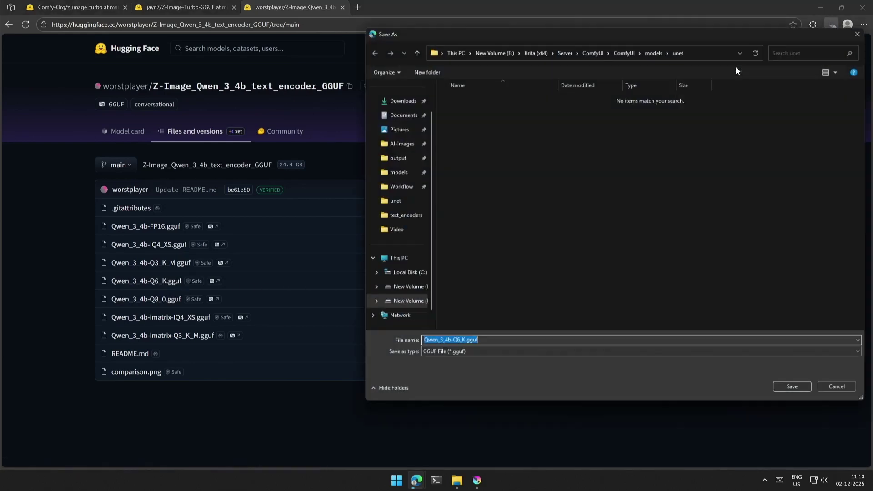
pyautogui.click(623, 51)
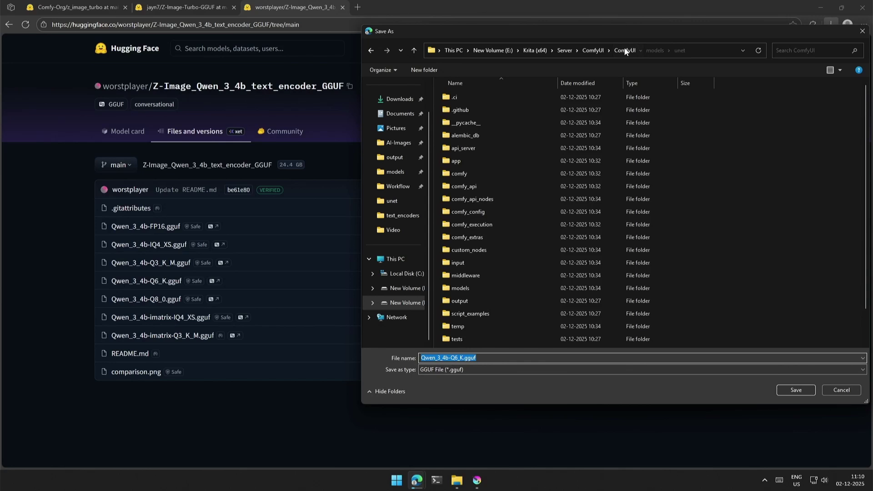
pyautogui.click(588, 51)
pyautogui.doubleClick(459, 126)
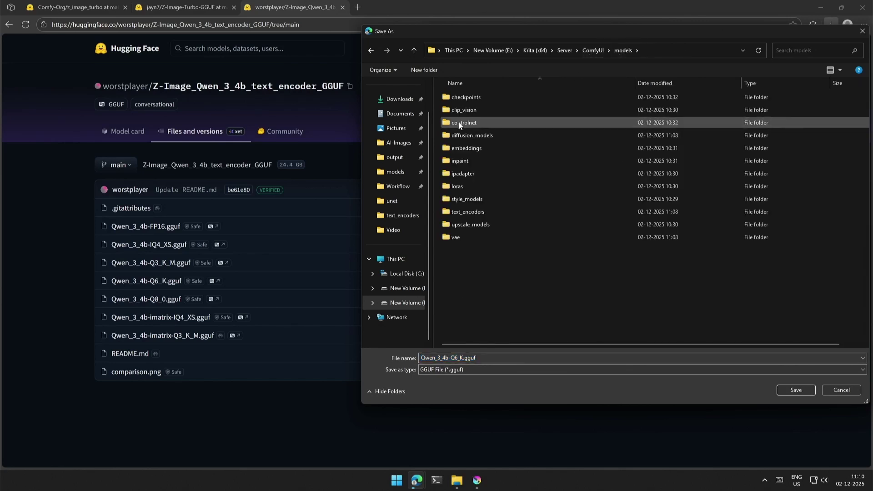
pyautogui.doubleClick(462, 213)
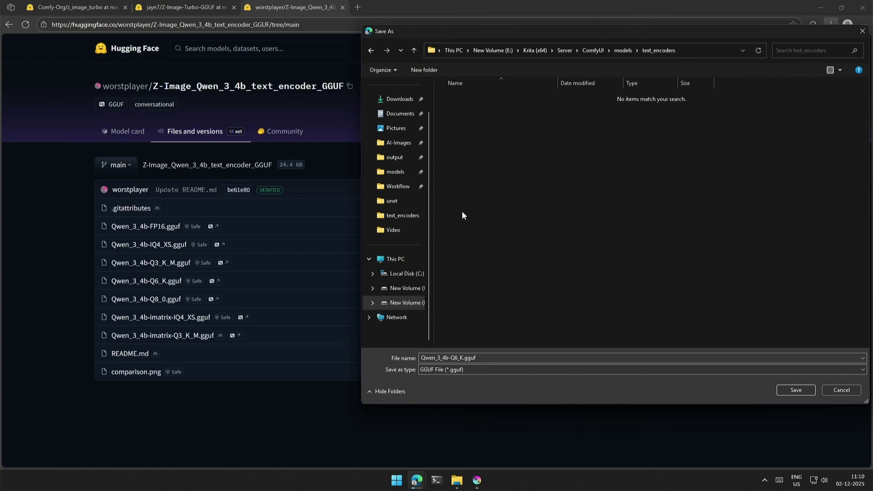
pyautogui.click(796, 389)
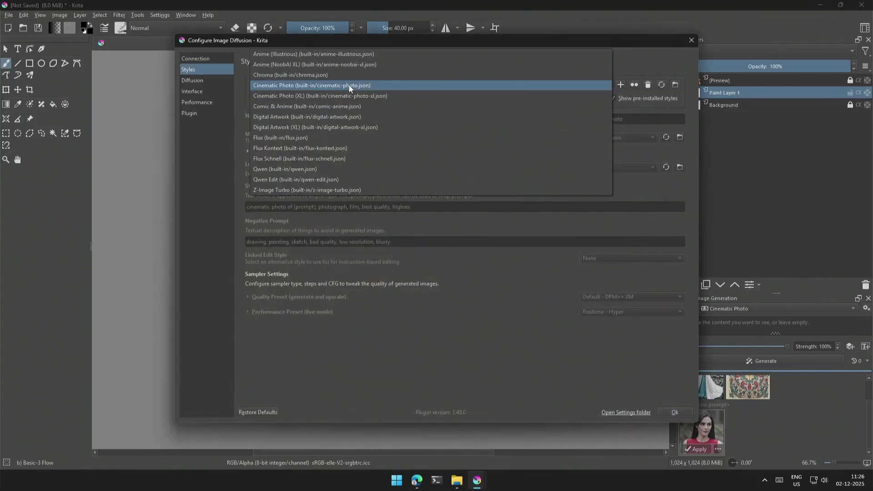
# Step: Reselect the Z-Image Turbo preset, confirming it now uses the z_image_turbo_bf16 checkpoint
pyautogui.click(312, 190)
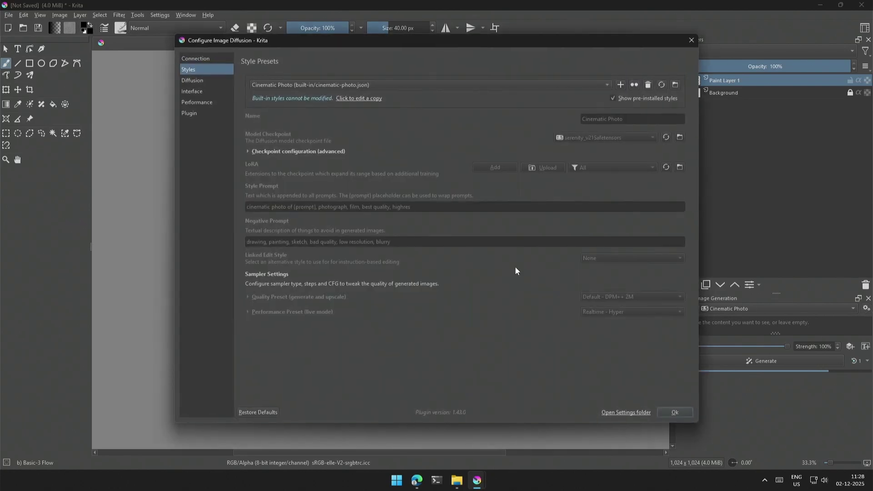
pyautogui.click(293, 83)
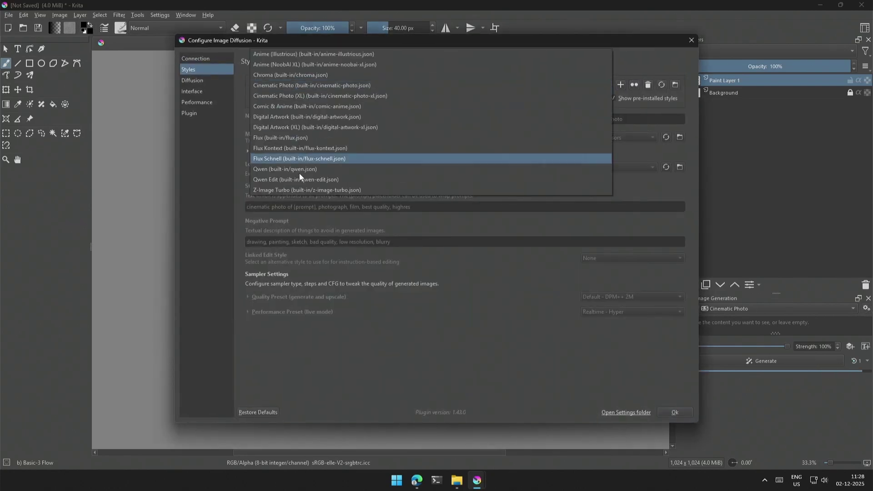
pyautogui.click(302, 190)
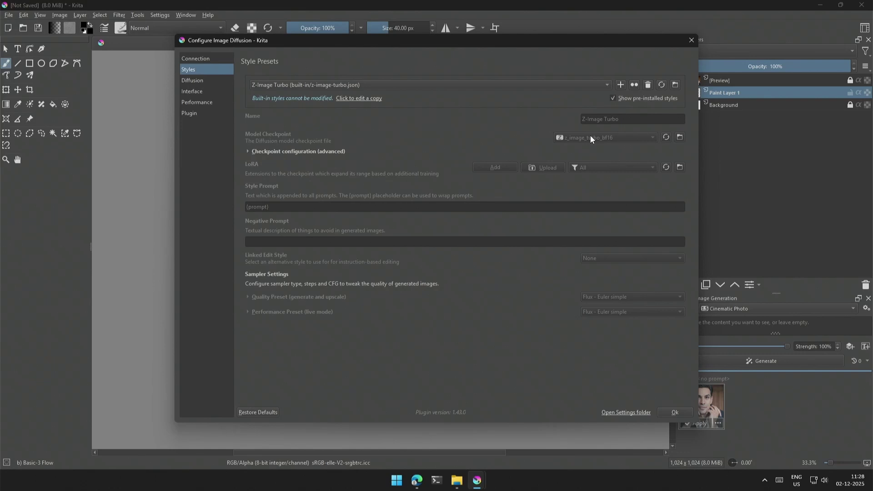
# Step: Switch the generation style to Z-Image Turbo and generate an image
pyautogui.press('Escape')
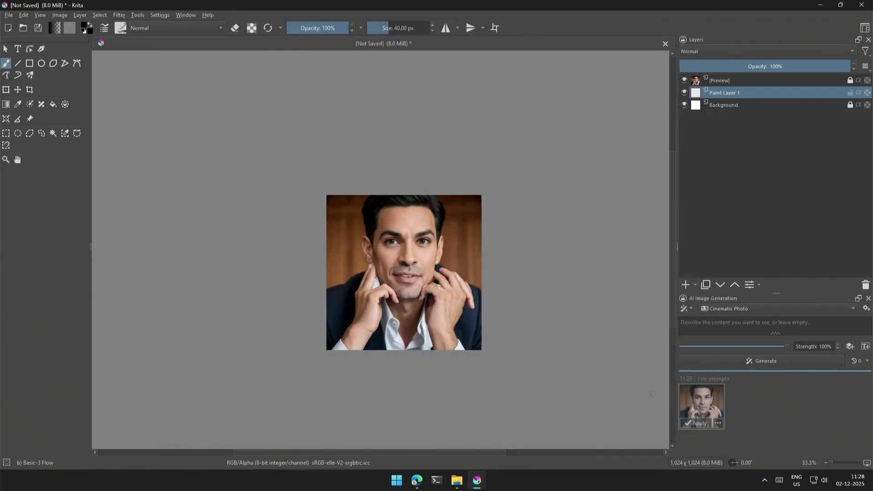
pyautogui.click(748, 312)
pyautogui.click(731, 327)
pyautogui.click(726, 362)
# Step: Monitor GPU load in Task Manager during generation, then close it
pyautogui.rightClick(532, 470)
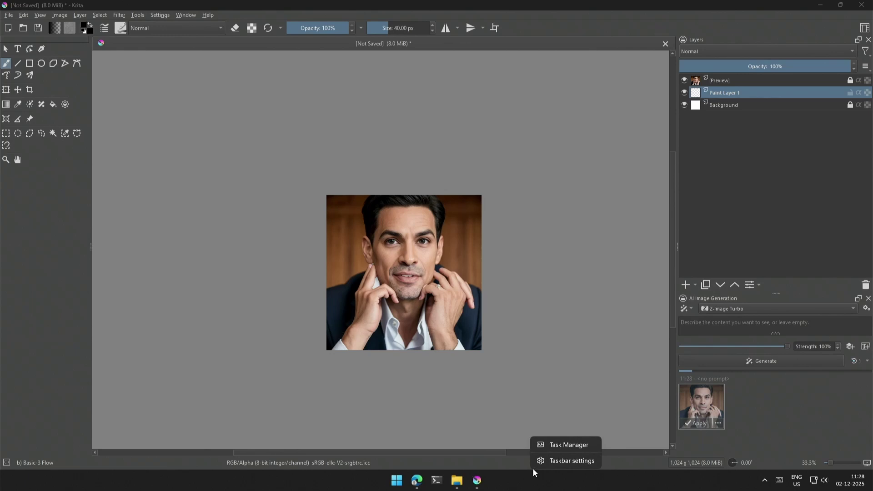
pyautogui.click(543, 450)
pyautogui.moveTo(546, 47); pyautogui.dragTo(271, 85)
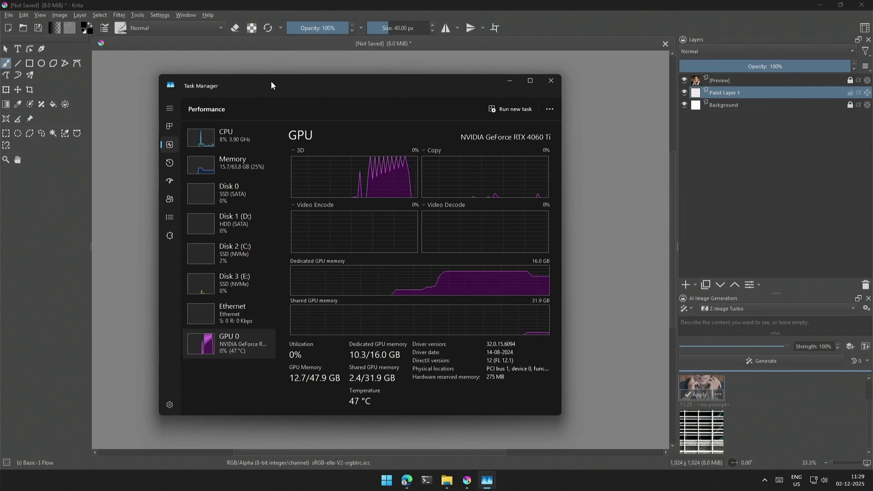
pyautogui.click(775, 431)
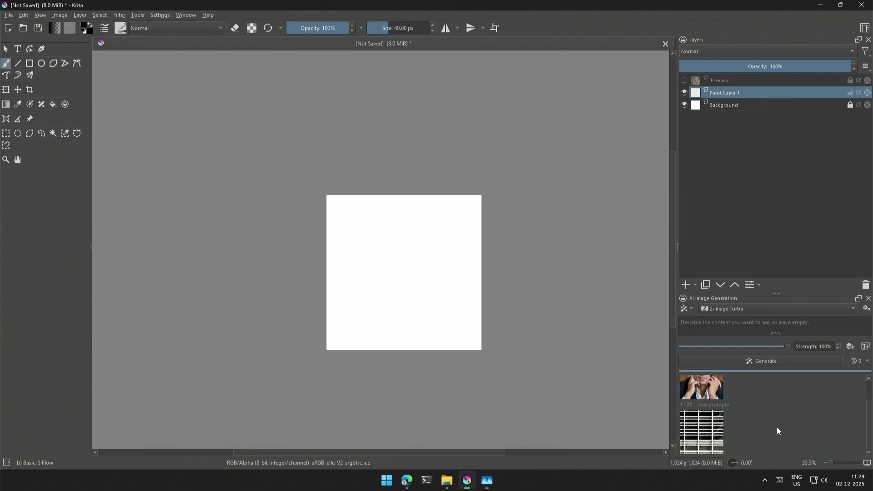
pyautogui.moveTo(712, 442)
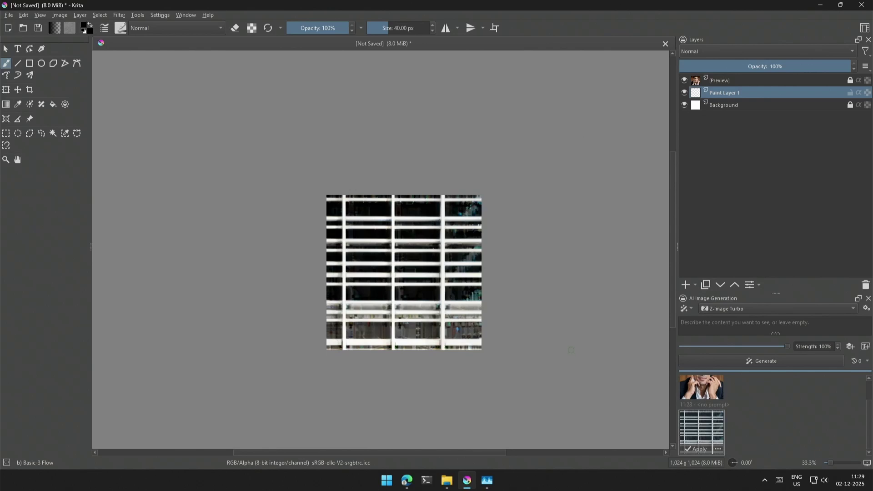
pyautogui.scroll(3, 571, 350)
pyautogui.scroll(-2, 514, 351)
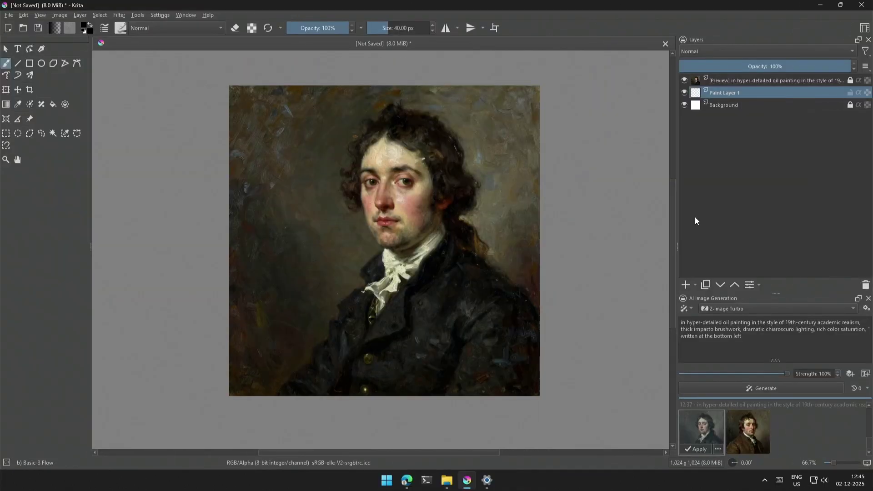
# Step: Remove the leading "in" from the oil-painting prompt
pyautogui.moveTo(747, 341); pyautogui.dragTo(675, 321)
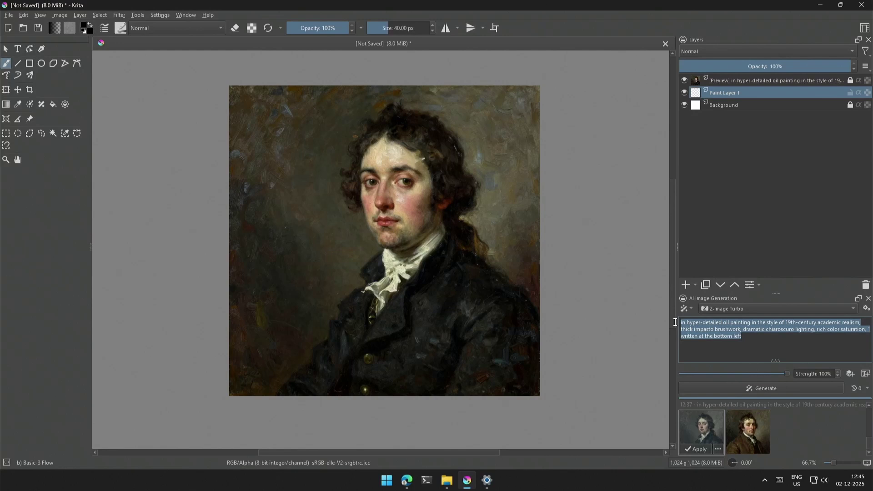
pyautogui.click(689, 326)
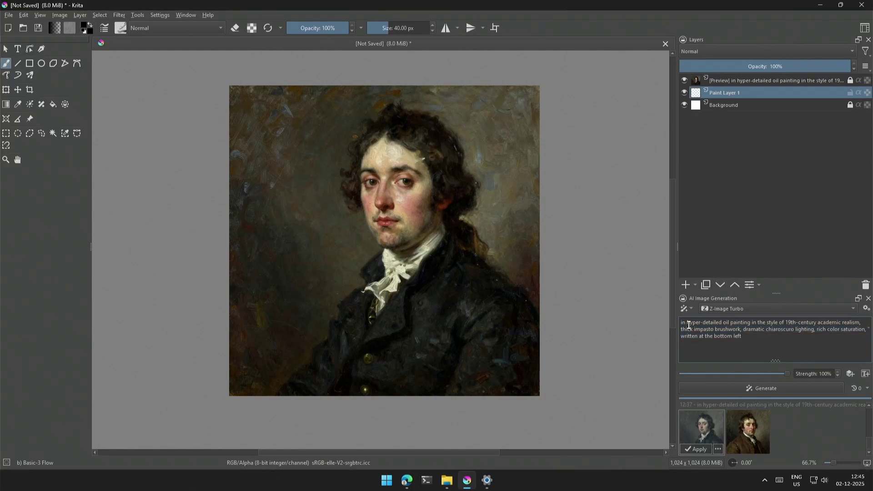
pyautogui.press('BackSpace')
pyautogui.press('BackSpace')
pyautogui.press('BackSpace')
# Step: Compare the two generated 19th-century style portraits on the canvas
pyautogui.click(742, 434)
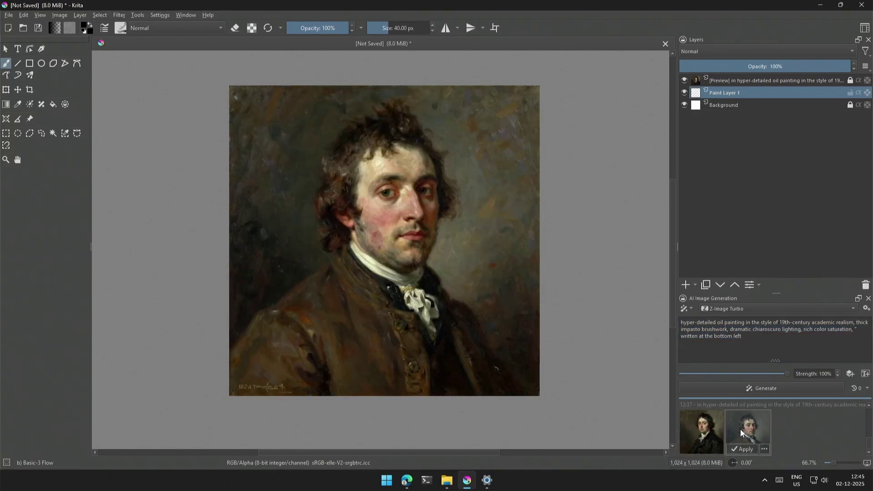
pyautogui.click(710, 436)
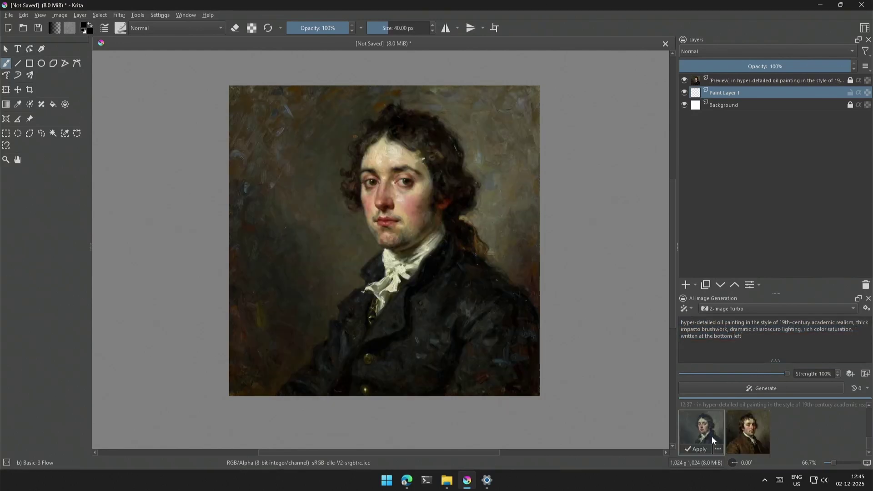
pyautogui.click(751, 437)
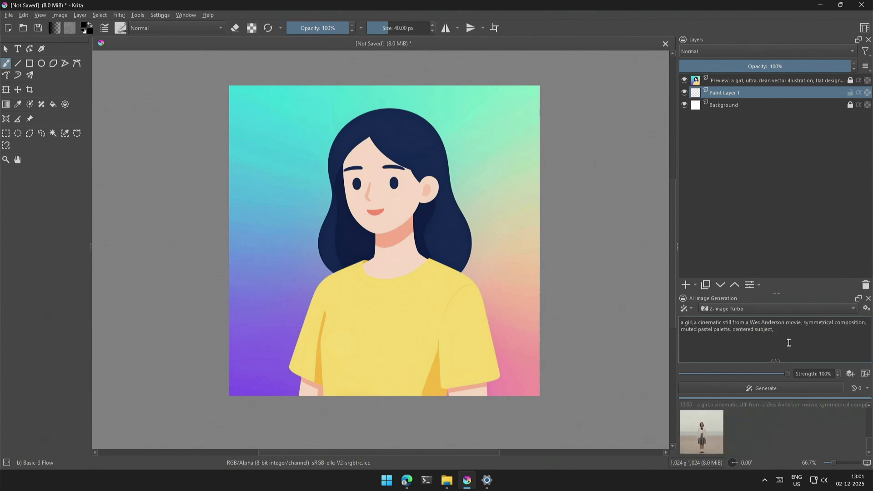
# Step: Generate two more Wes Anderson girl images and preview each, ending on the girl before windows
pyautogui.click(701, 435)
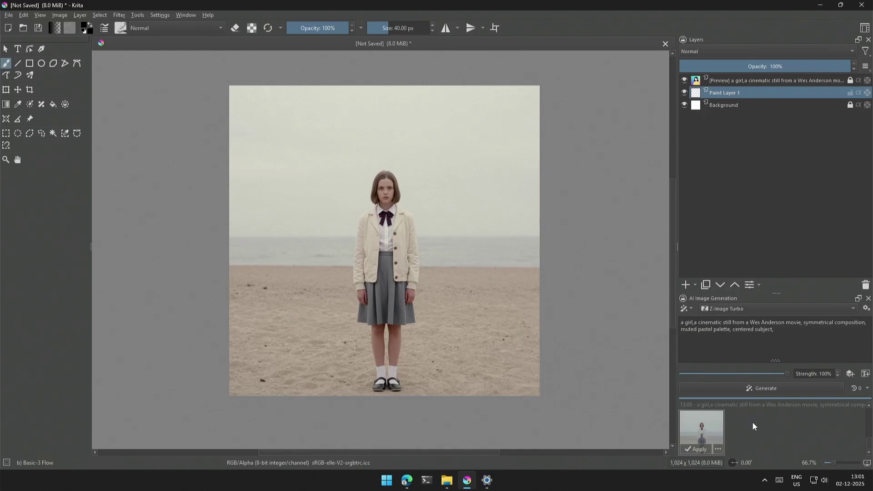
pyautogui.click(759, 389)
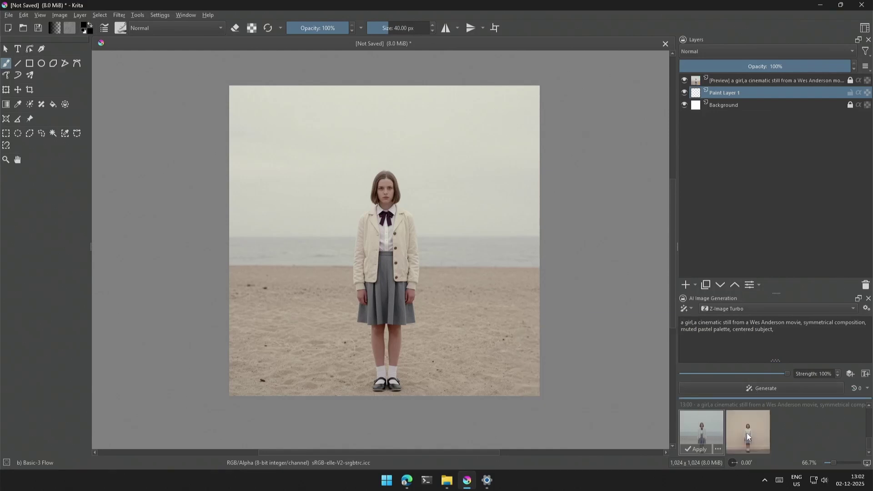
pyautogui.click(758, 434)
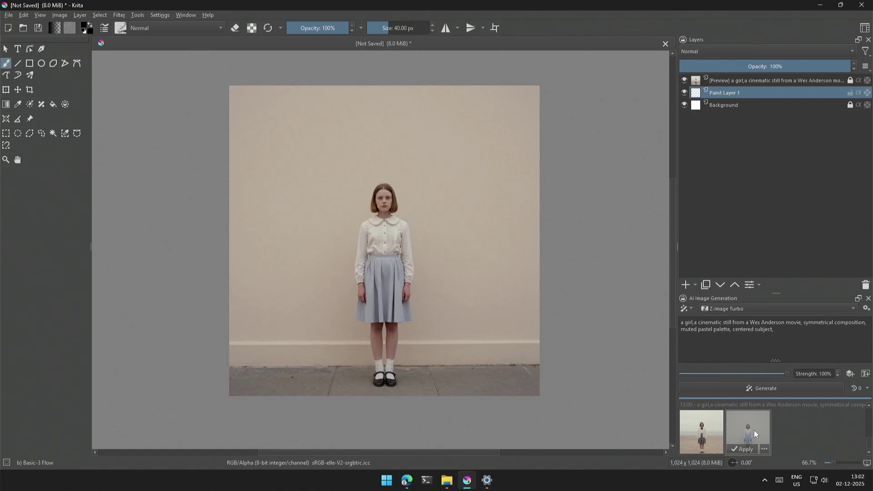
pyautogui.click(765, 389)
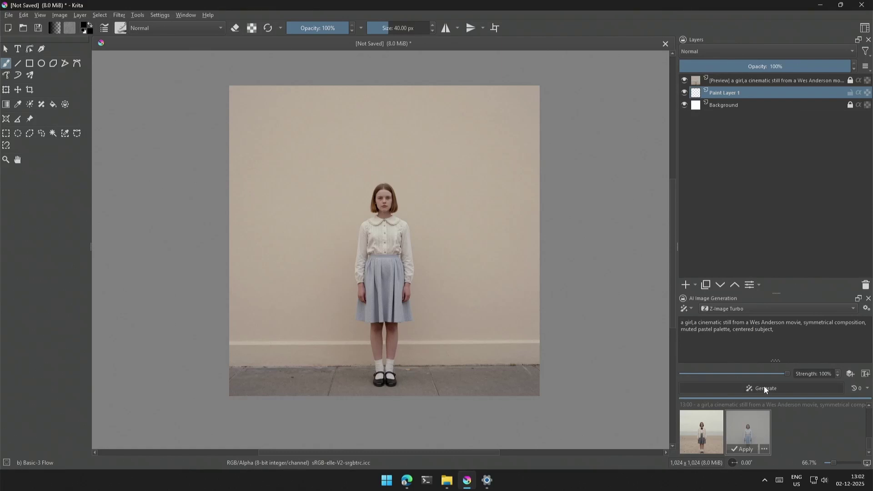
pyautogui.click(784, 436)
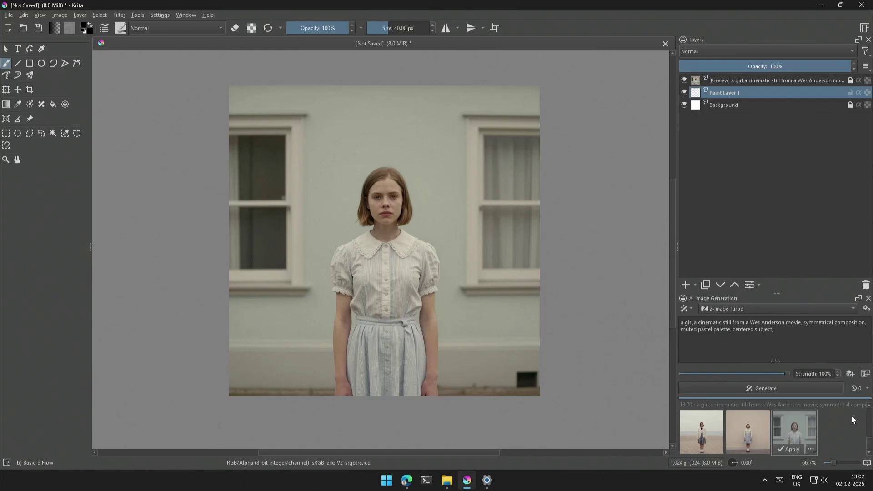
# Step: Paste the cyberpunk neon anime description after 'a girl,', then generate and preview the result
pyautogui.moveTo(694, 323); pyautogui.dragTo(755, 328)
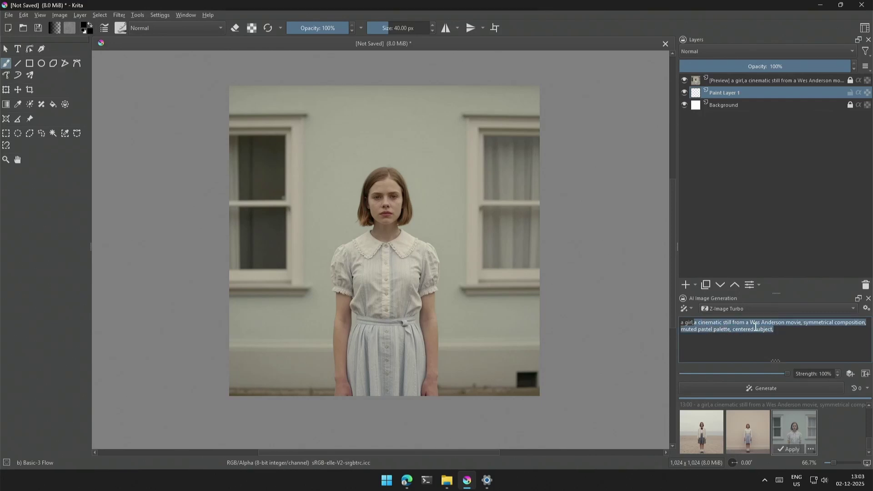
pyautogui.rightClick(754, 327)
pyautogui.click(773, 374)
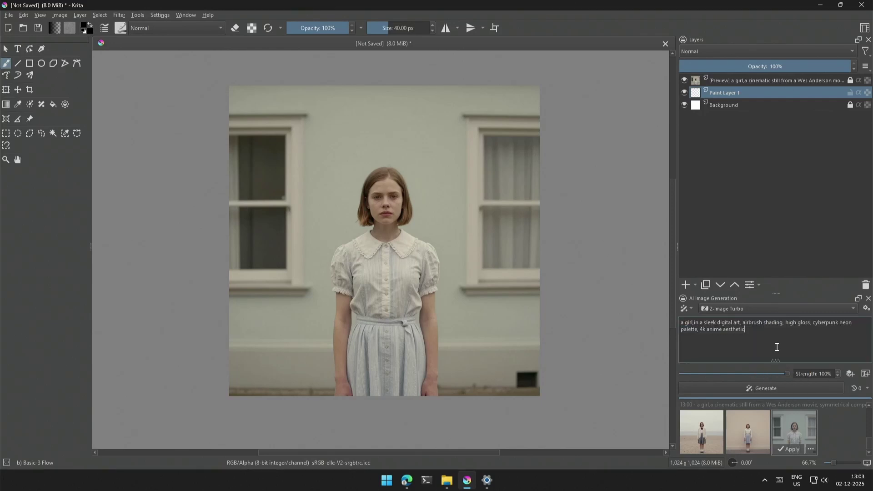
pyautogui.click(739, 387)
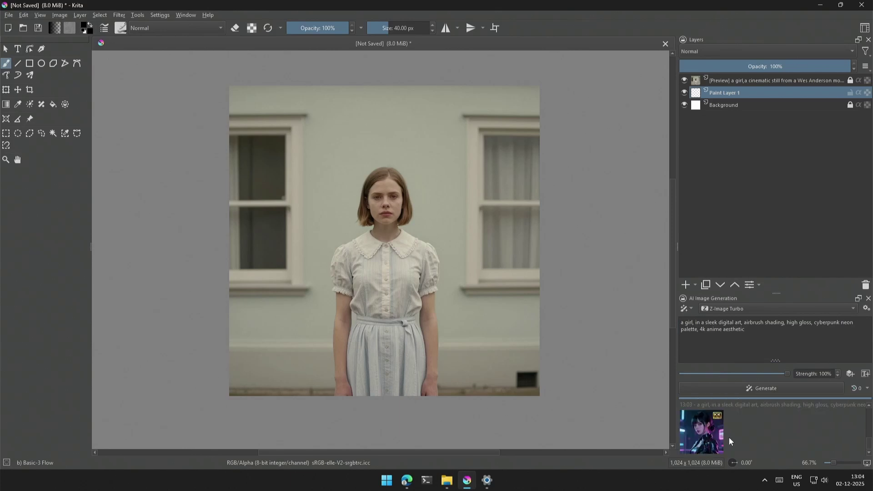
pyautogui.click(713, 443)
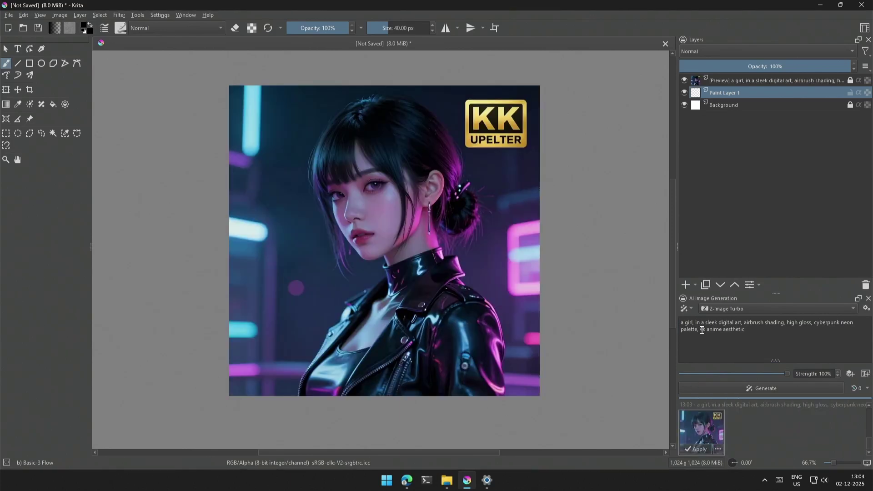
# Step: Compare the first cyberpunk and headphones results, then generate from the 'a girl posing' prompt
pyautogui.click(702, 330)
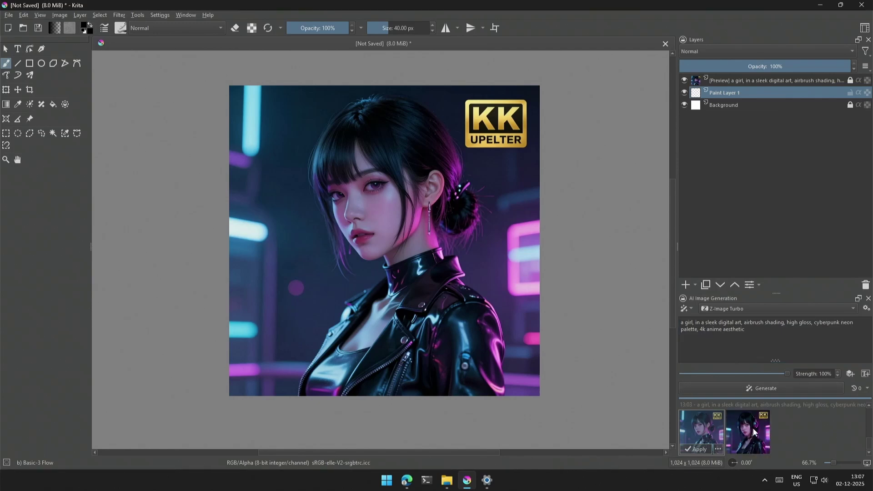
pyautogui.click(755, 432)
pyautogui.click(702, 434)
pyautogui.click(750, 433)
pyautogui.click(696, 434)
pyautogui.click(738, 437)
pyautogui.click(693, 435)
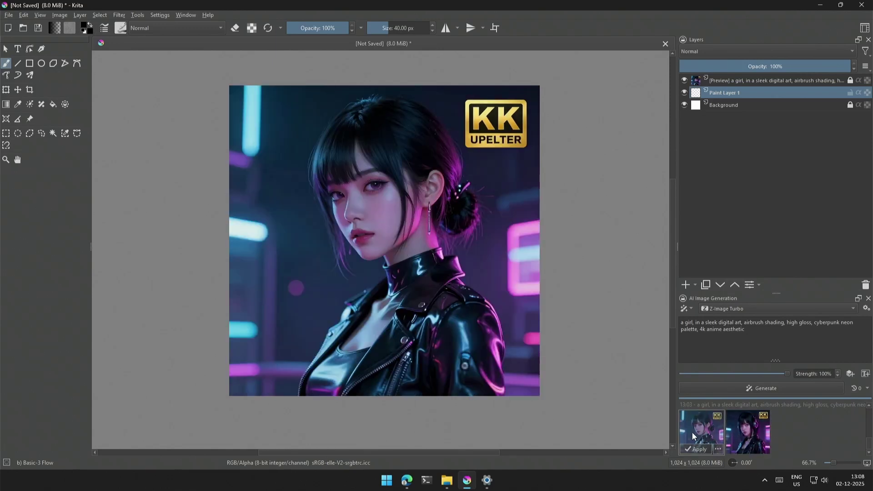
pyautogui.click(737, 437)
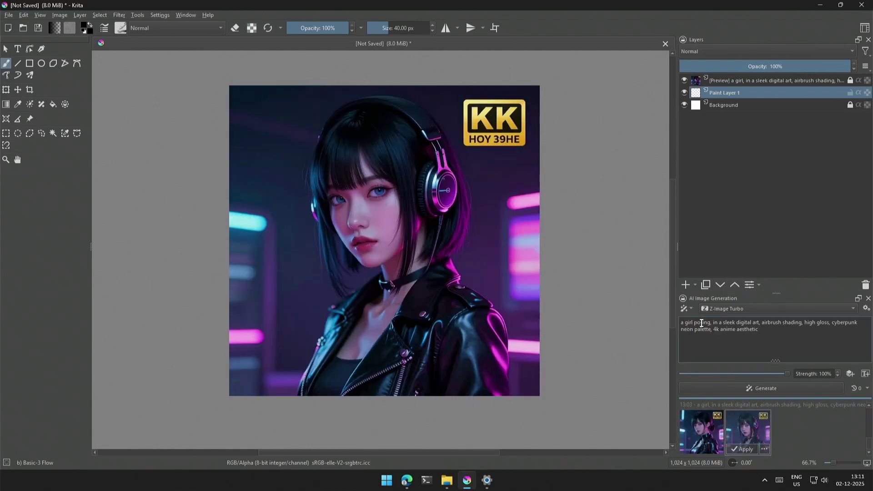
pyautogui.doubleClick(702, 324)
pyautogui.click(753, 389)
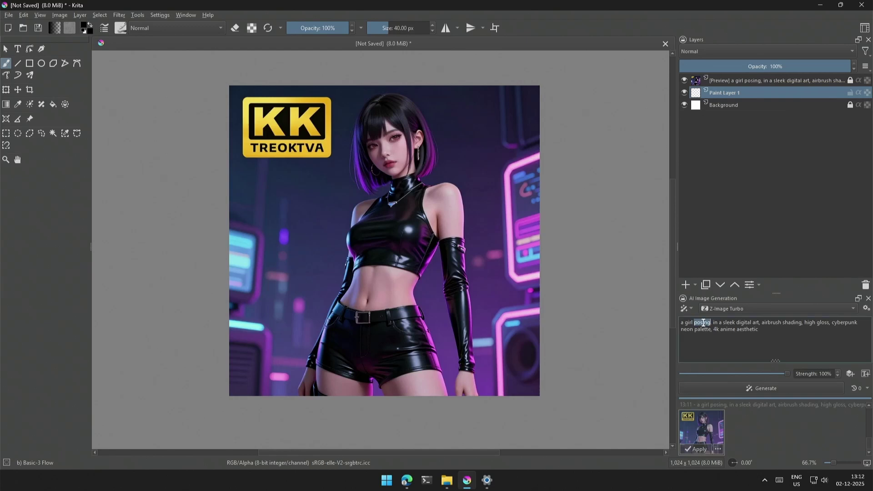
# Step: Remove 'posing' from the prompt, generate again, and preview the new 13:12 result
pyautogui.moveTo(712, 322); pyautogui.dragTo(694, 323)
pyautogui.press('BackSpace')
pyautogui.write(',')
pyautogui.click(749, 389)
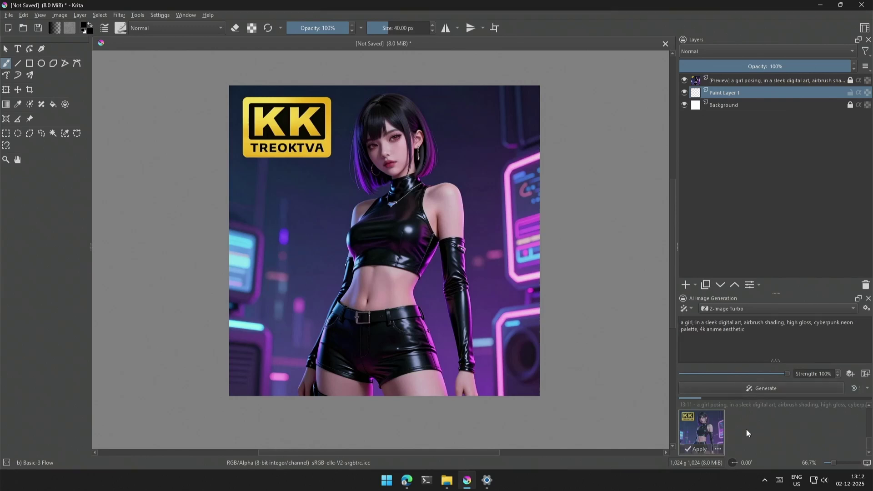
pyautogui.click(701, 435)
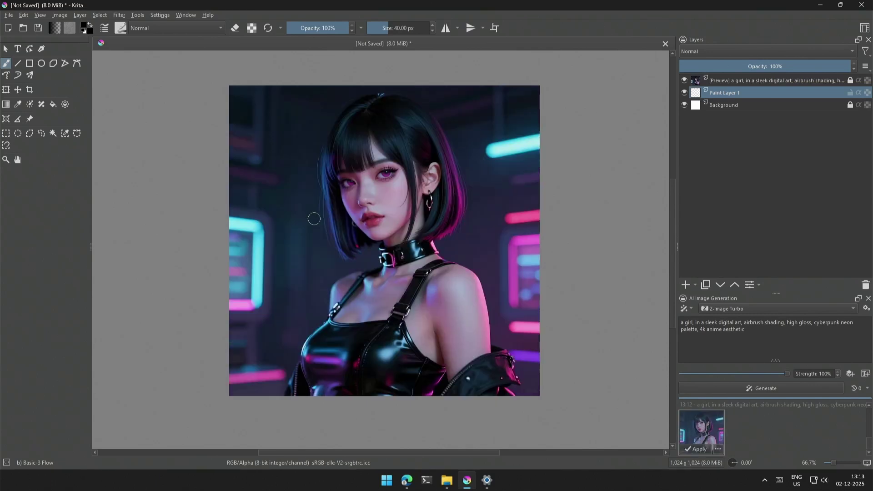
# Step: Compare the earlier KK and headphones results in the history, returning to the 13:12 result
pyautogui.scroll(1, 719, 429)
pyautogui.scroll(2, 719, 430)
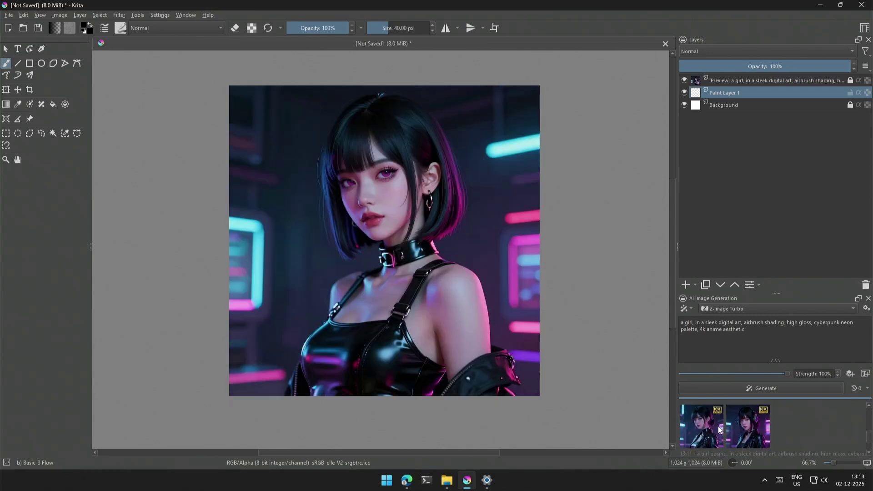
pyautogui.scroll(-1, 717, 430)
pyautogui.click(720, 432)
pyautogui.click(749, 432)
pyautogui.scroll(-1, 749, 431)
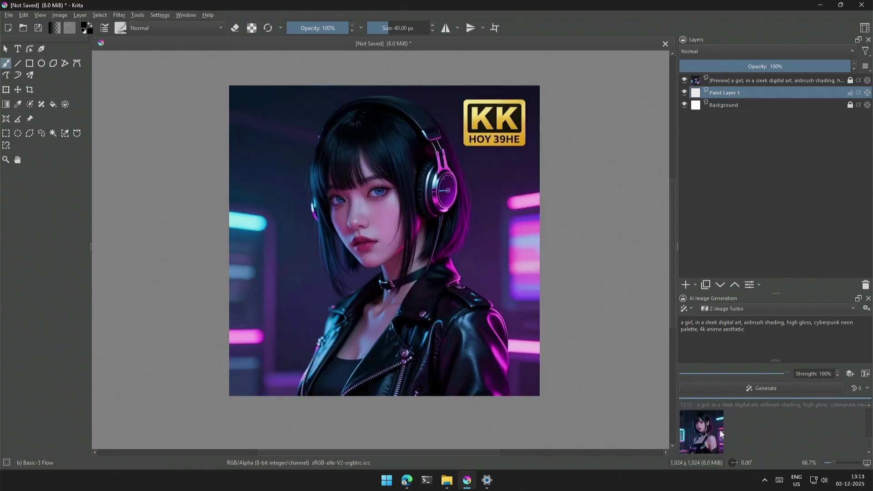
pyautogui.click(700, 434)
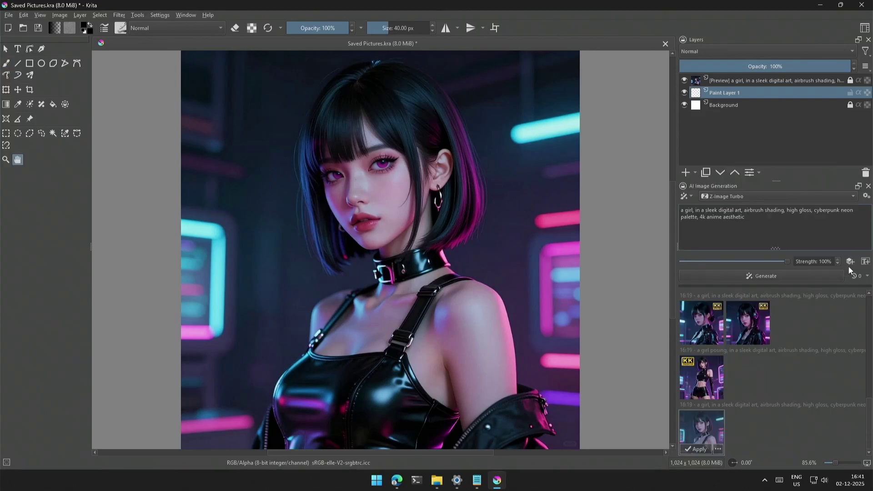
# Step: Duplicate the Z-Image Turbo style as Z-Image Turbo (GGUF) with the z_image_turbo-Q6_K.gguf checkpoint
pyautogui.click(866, 196)
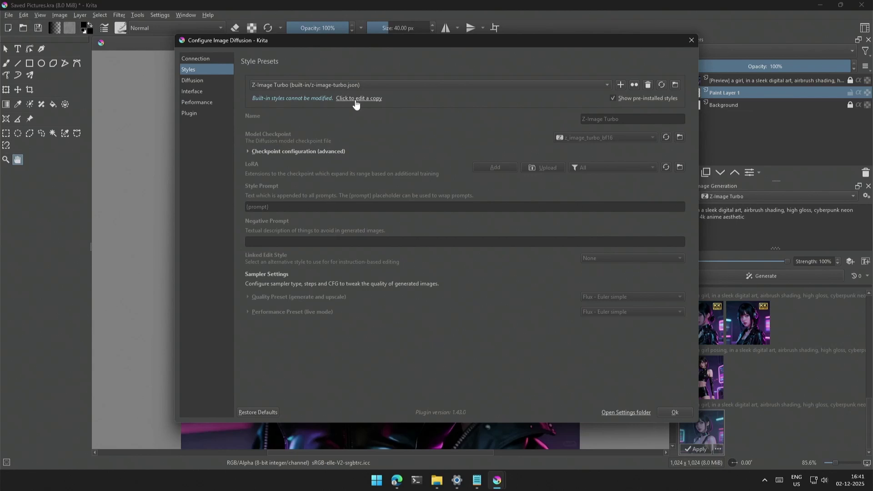
pyautogui.click(631, 86)
pyautogui.doubleClick(627, 119)
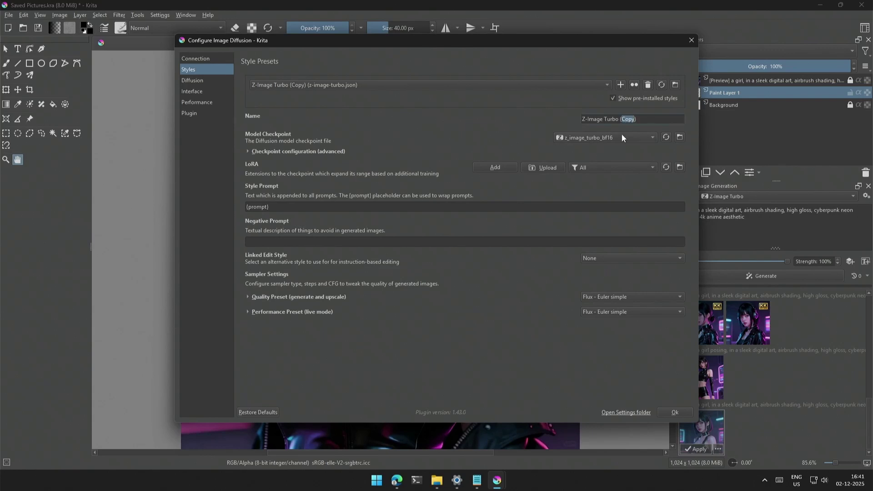
pyautogui.write('GGUF')
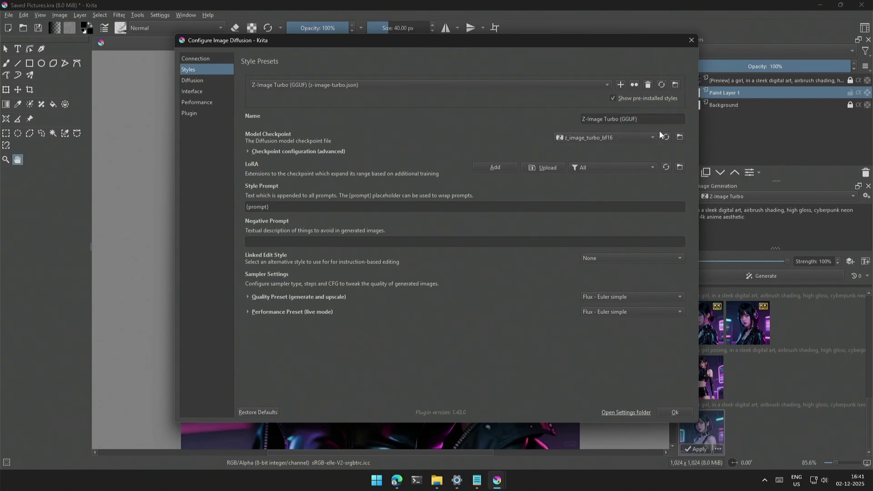
pyautogui.click(633, 138)
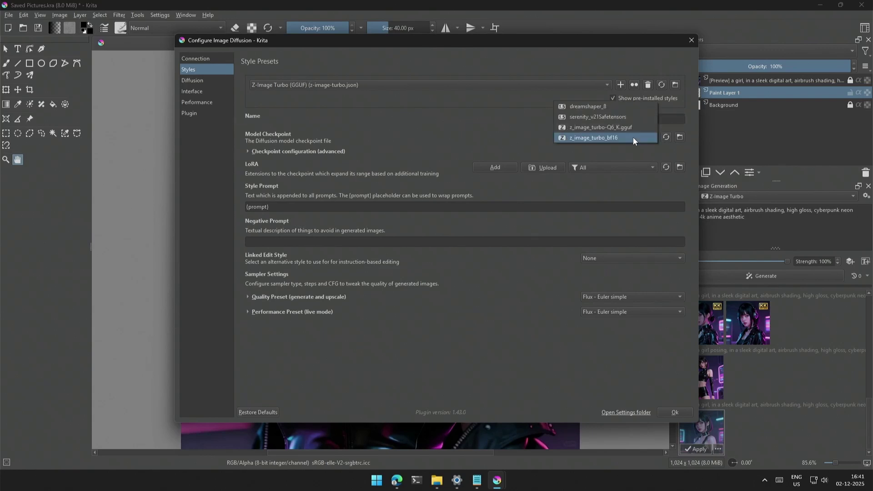
pyautogui.click(612, 127)
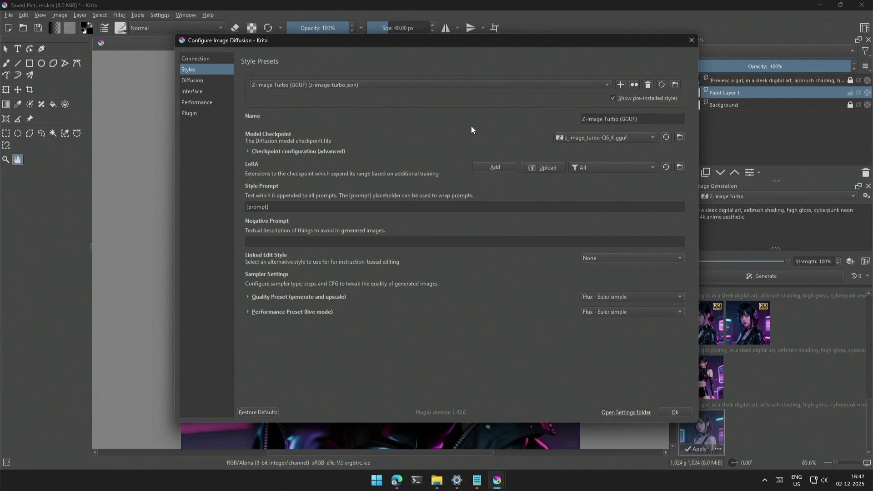
# Step: Leave the VAE at Checkpoint Default in the advanced settings and save the style
pyautogui.click(248, 151)
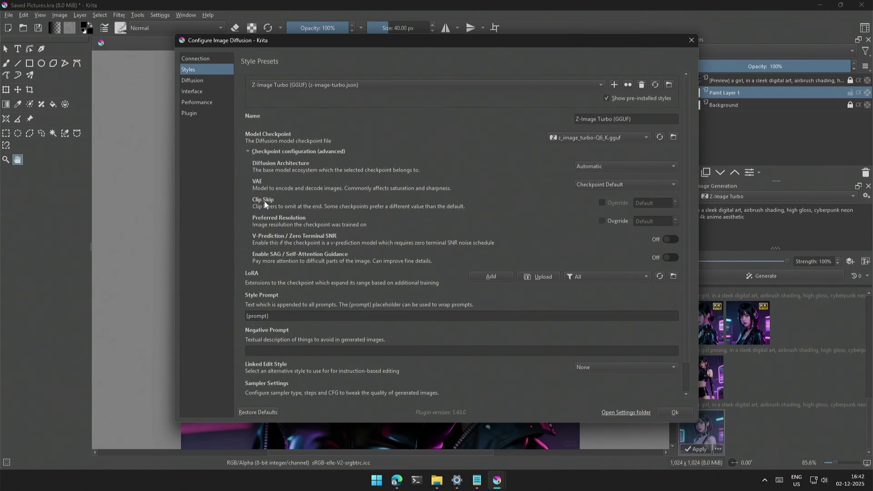
pyautogui.click(578, 183)
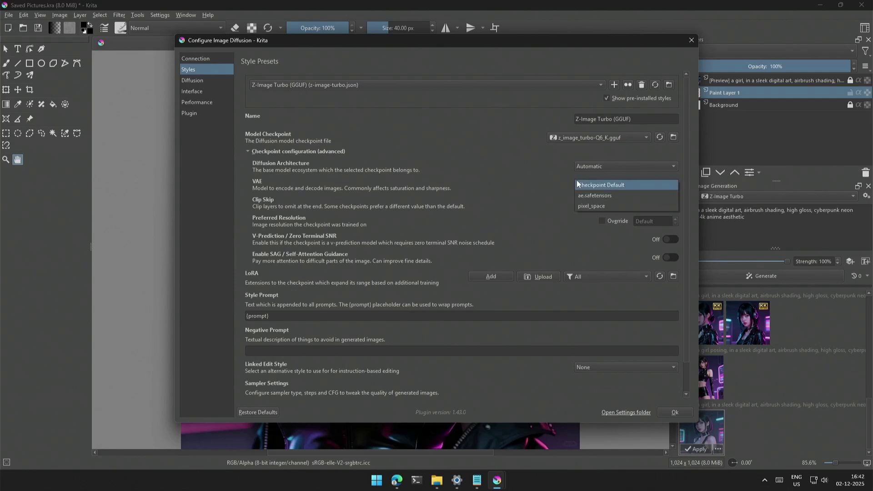
pyautogui.click(579, 185)
pyautogui.scroll(-3, 528, 225)
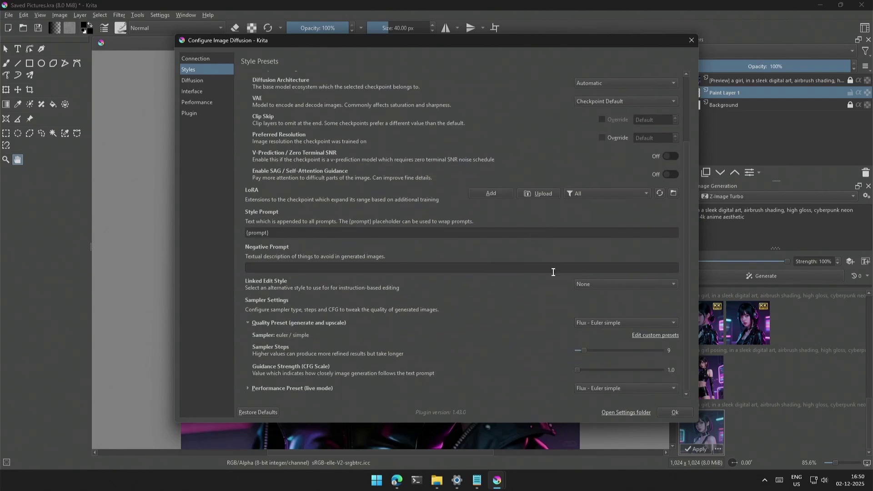
pyautogui.click(673, 412)
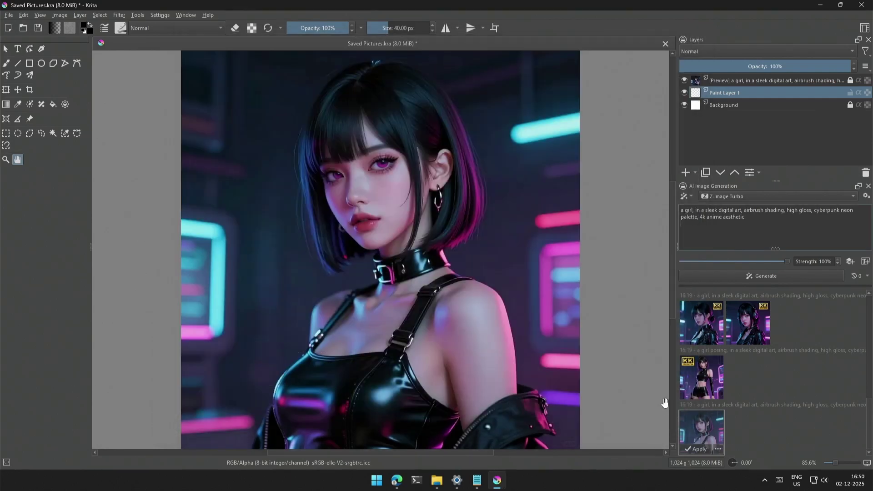
# Step: Switch to the Z-Image Turbo (GGUF) style, replace the prompt with a Ghibli description, and generate
pyautogui.click(745, 198)
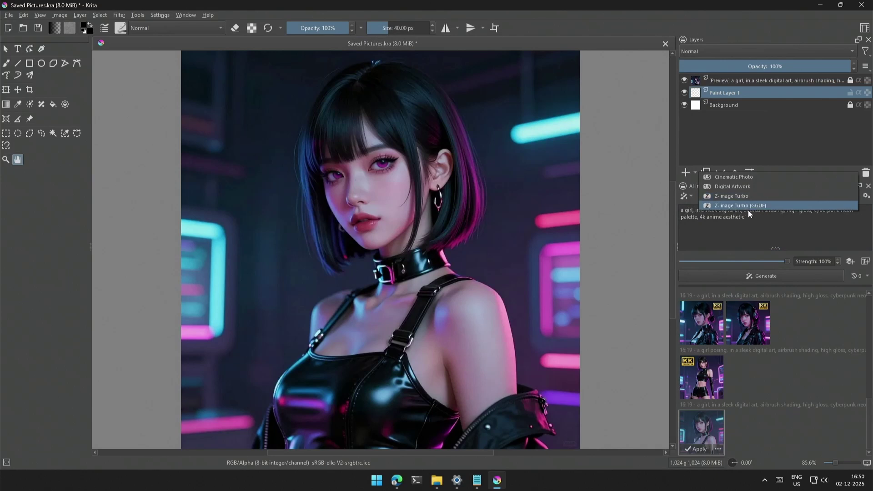
pyautogui.click(753, 205)
pyautogui.hotkey('ctrl', 'a')
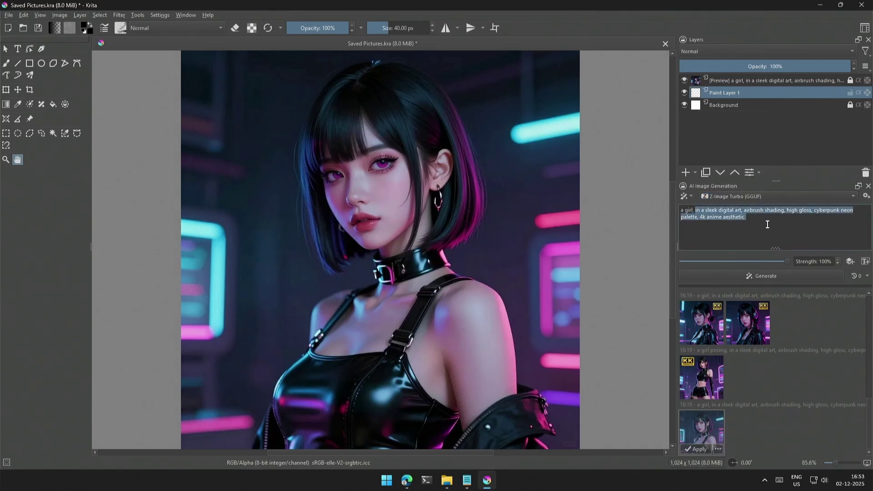
pyautogui.write('a girl, in a studio ghibli background painting, lush hand-painted scenery, soft cel-shading, magical atmosphere')
pyautogui.click(756, 275)
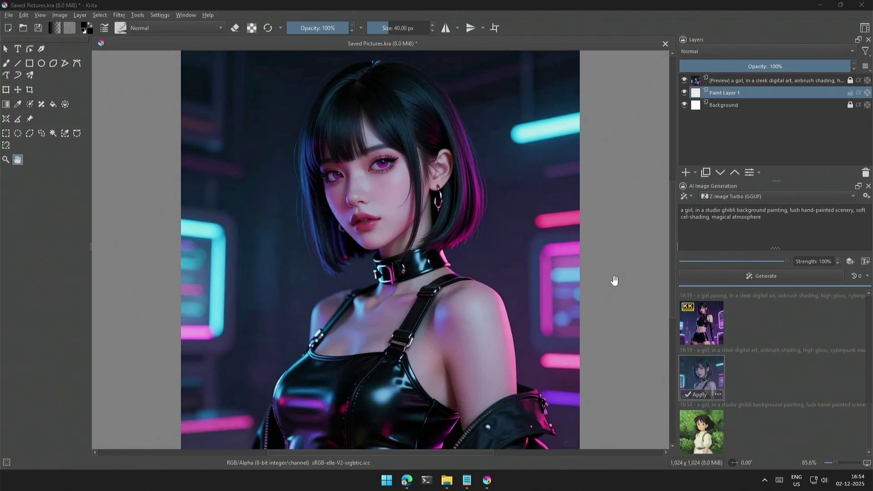
pyautogui.click(698, 428)
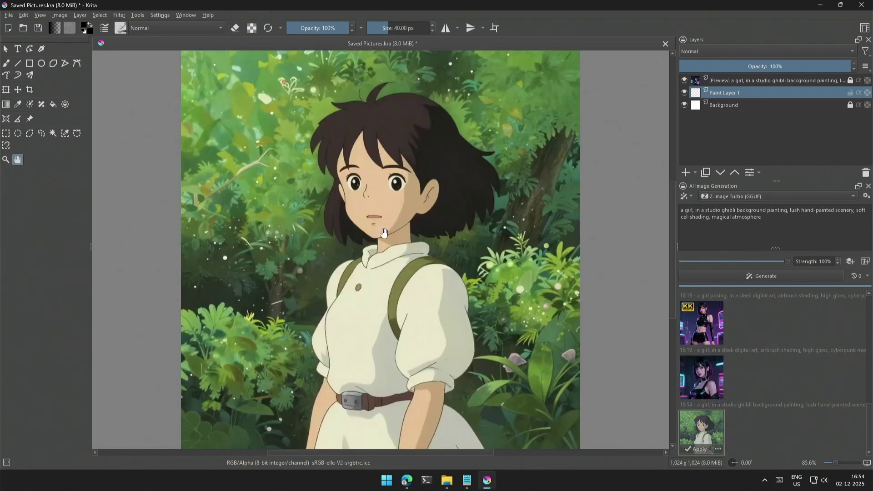
# Step: Generate a second Ghibli image, then preview the chibi figurine results, ending on the star-clip one
pyautogui.click(742, 279)
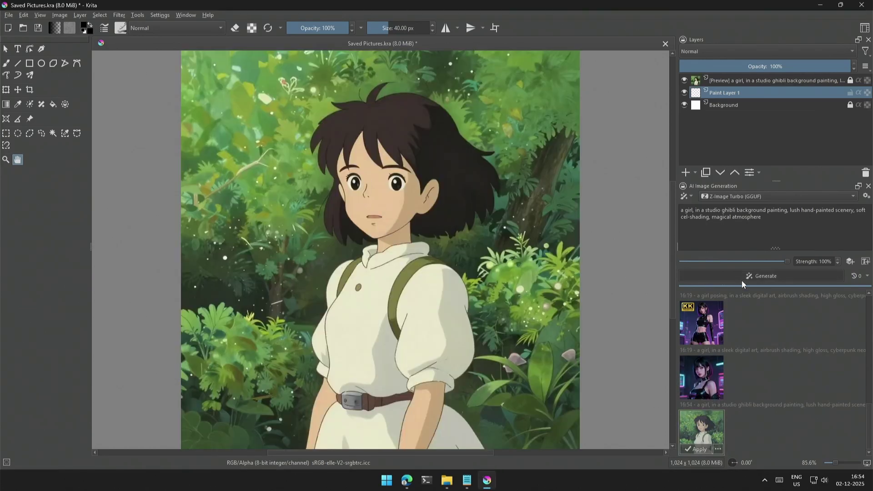
pyautogui.click(749, 433)
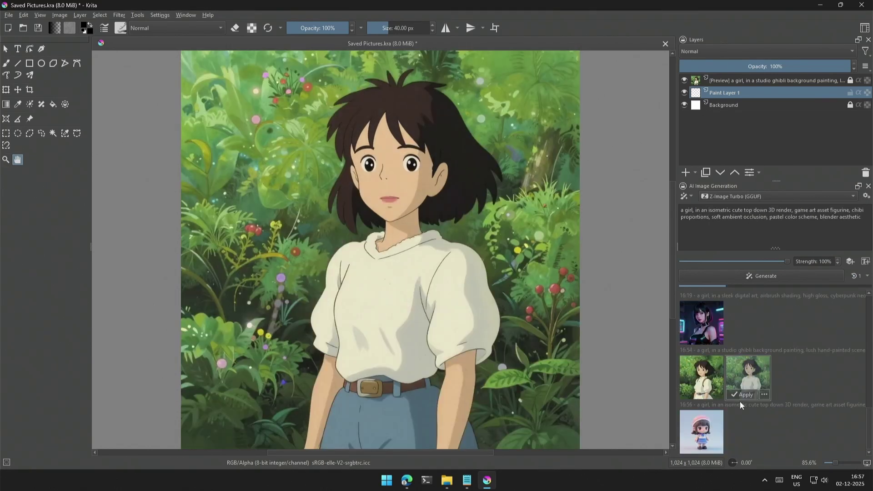
pyautogui.click(699, 431)
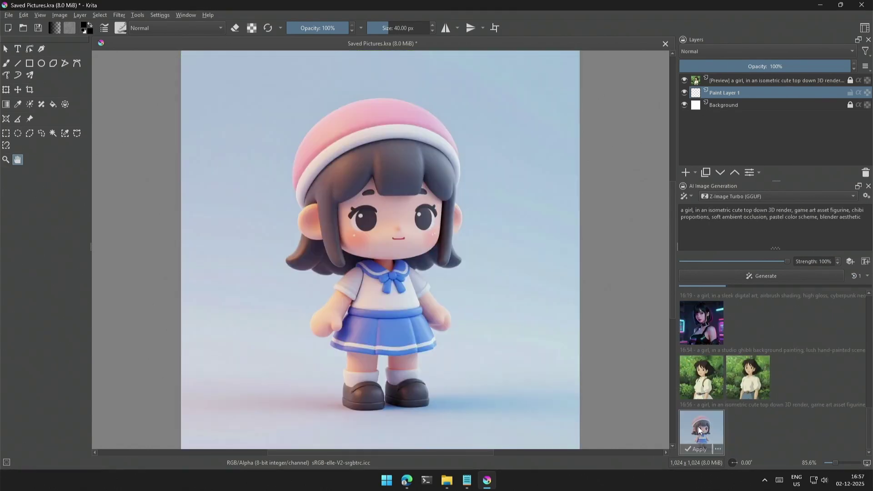
pyautogui.click(747, 440)
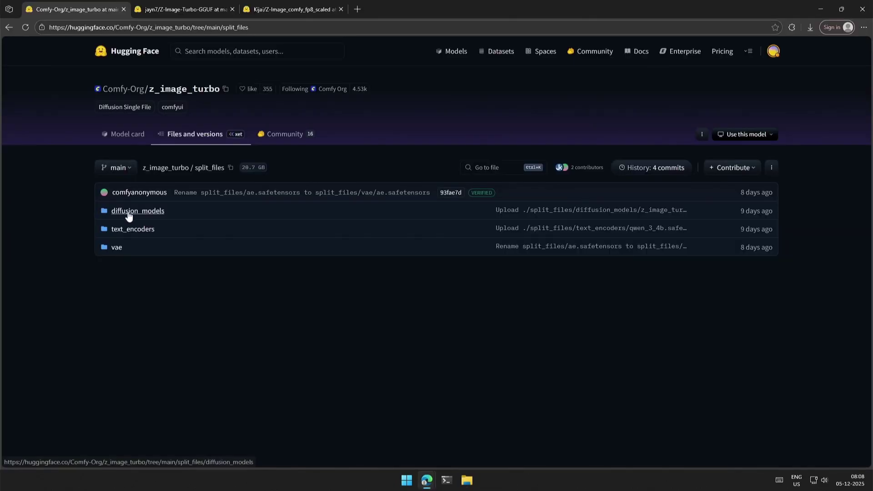
# Step: Open the diffusion_models folder and highlight the bf16 model file with its size
pyautogui.click(129, 211)
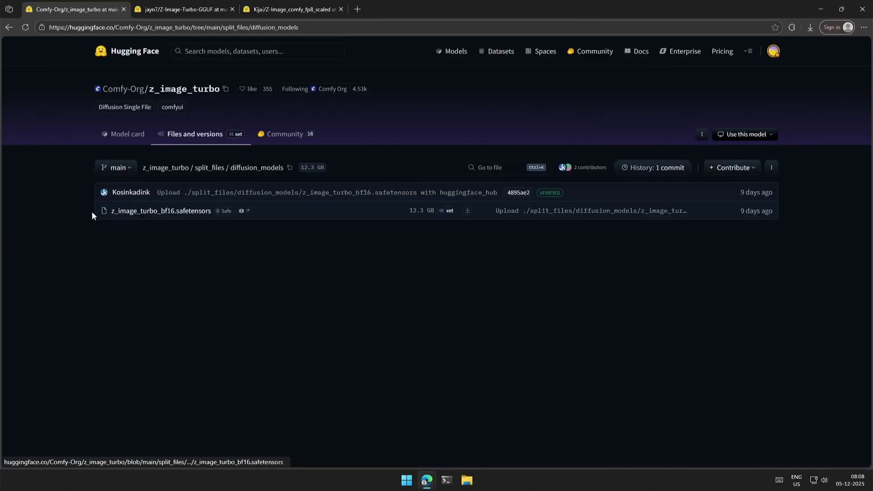
pyautogui.moveTo(91, 211); pyautogui.dragTo(437, 219)
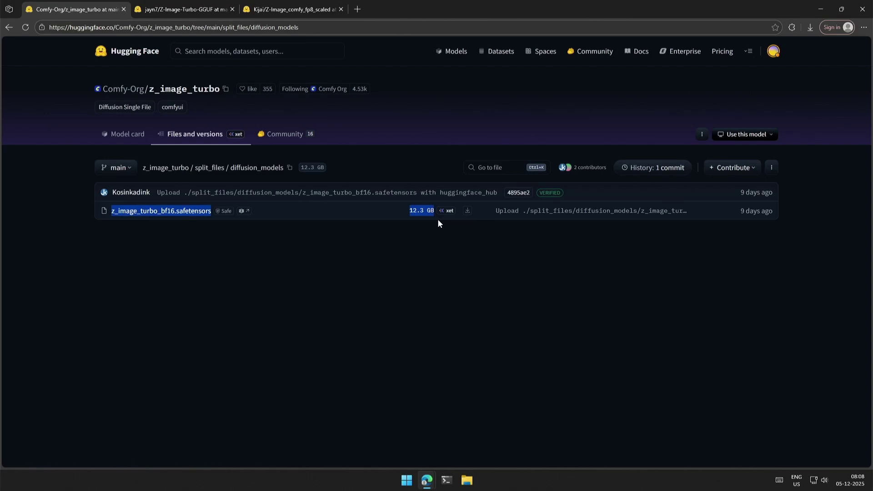
pyautogui.click(387, 271)
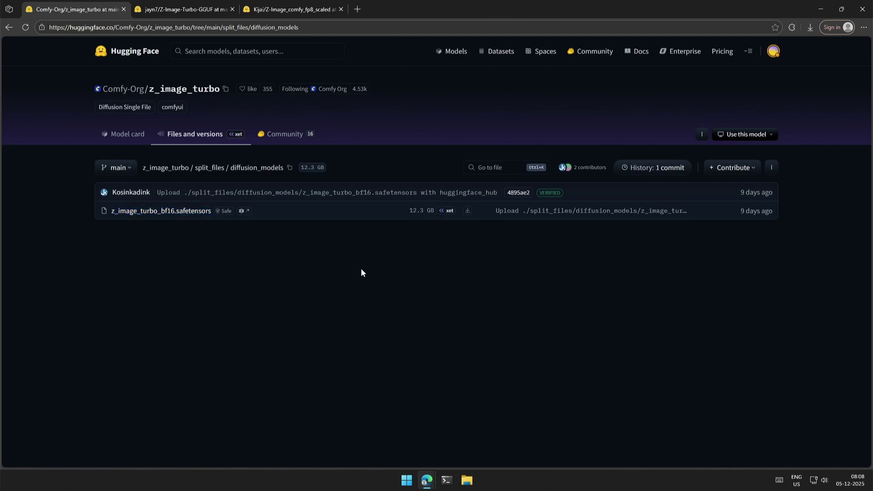
# Step: Review the jayn7 Z-Image-Turbo-GGUF quantised files, from Q3_K_M 4.12 GB to Q8_0 7.22 GB
pyautogui.click(184, 9)
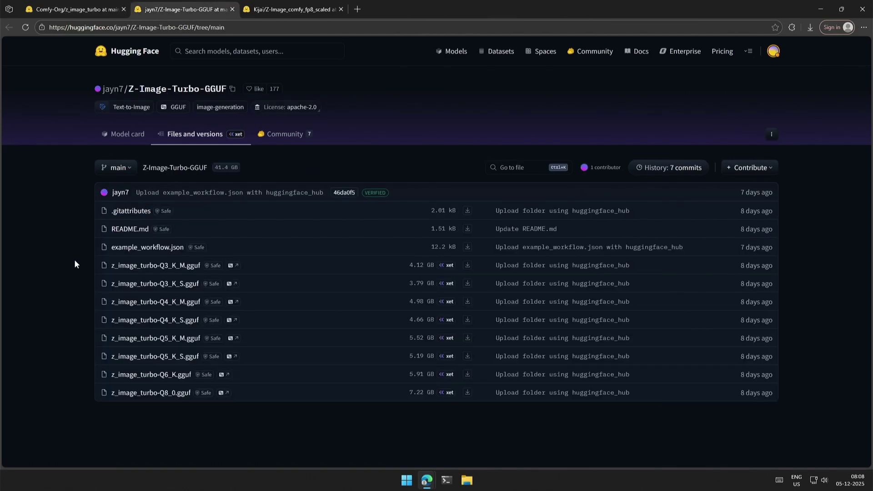
pyautogui.moveTo(74, 262); pyautogui.dragTo(455, 398)
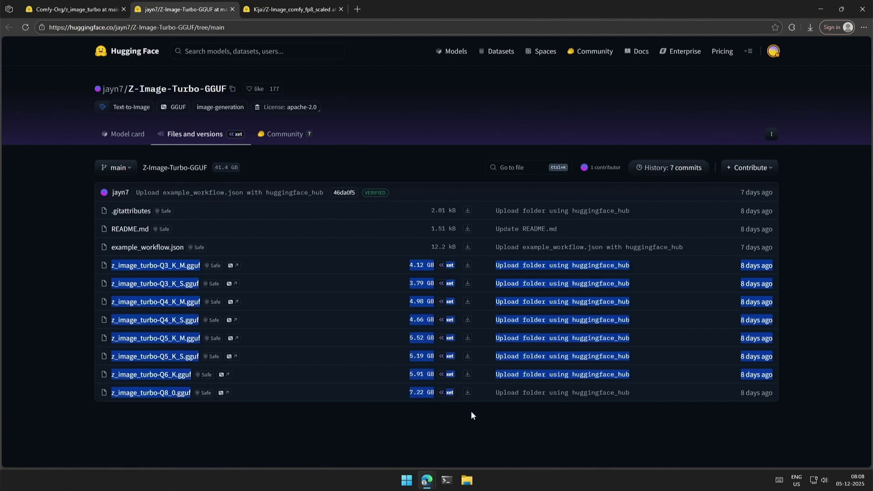
pyautogui.click(472, 412)
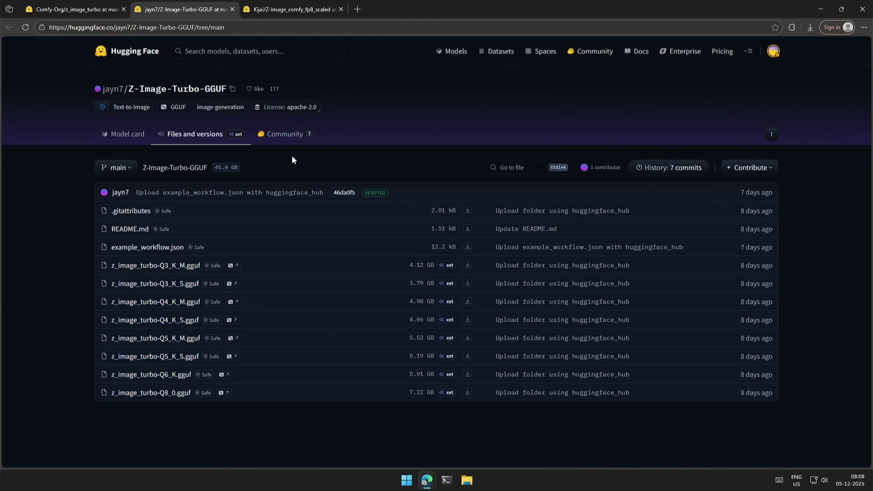
# Step: Review Kijai's two 6.16 GB Z-Image fp8_scaled safetensors files
pyautogui.click(284, 9)
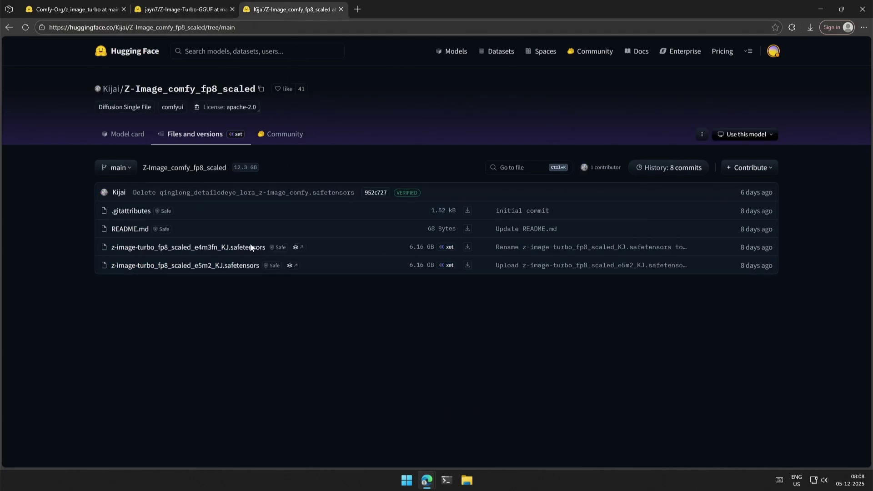
pyautogui.moveTo(67, 244); pyautogui.dragTo(506, 299)
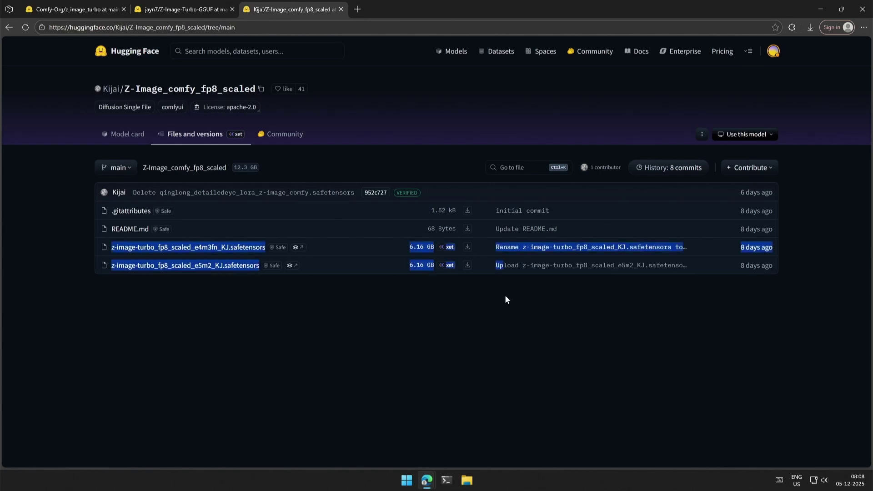
pyautogui.click(464, 314)
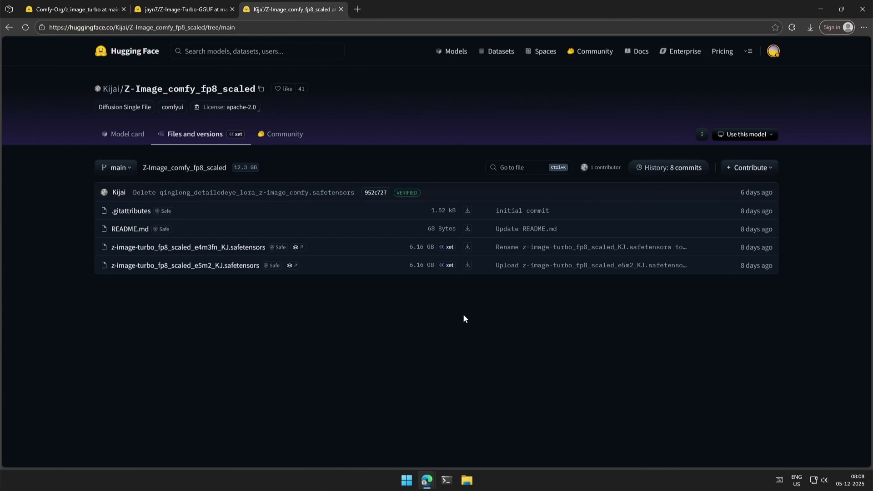
# Step: Save z-image-turbo_fp8_scaled_e4m3fn_KJ.safetensors into ComfyUI\models\diffusion_models
pyautogui.click(466, 248)
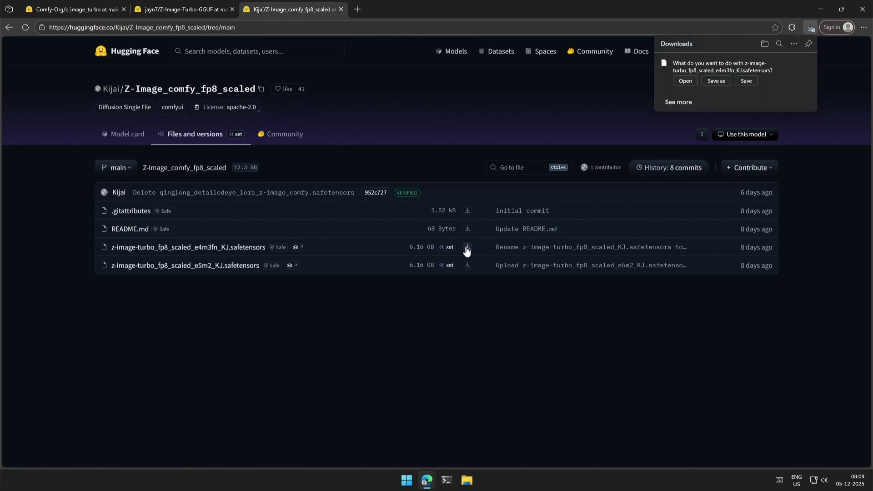
pyautogui.click(715, 81)
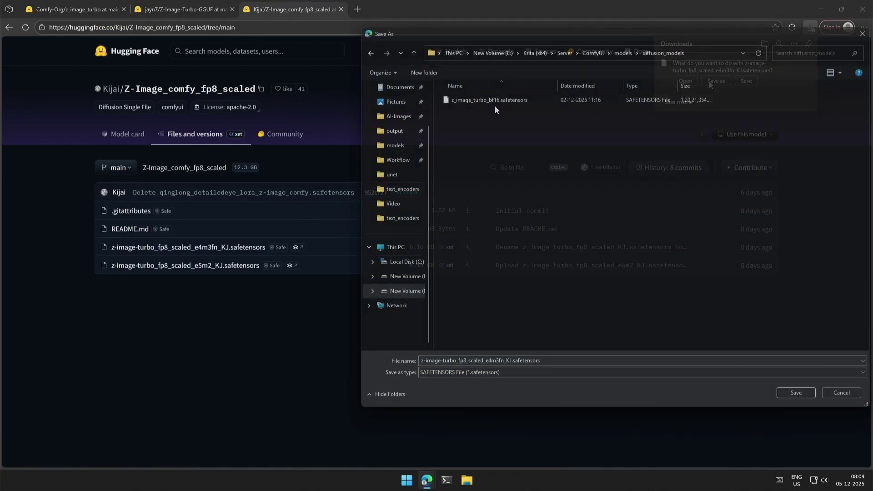
pyautogui.click(796, 393)
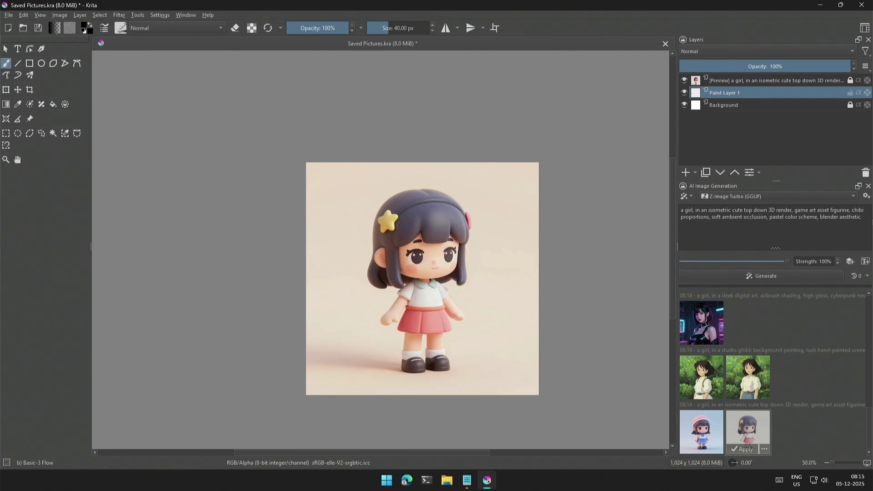
# Step: Duplicate the built-in Z-Image Turbo style and rename the copy Z-Image Turbo (FP8)
pyautogui.click(865, 196)
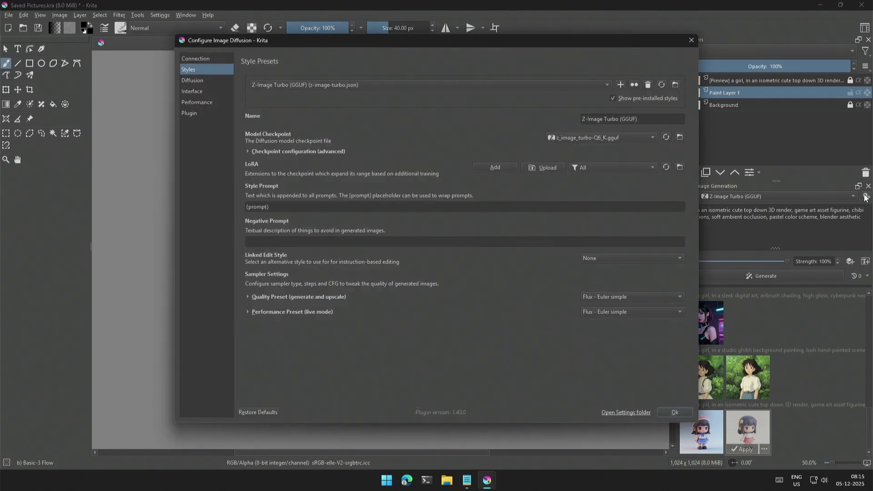
pyautogui.click(343, 87)
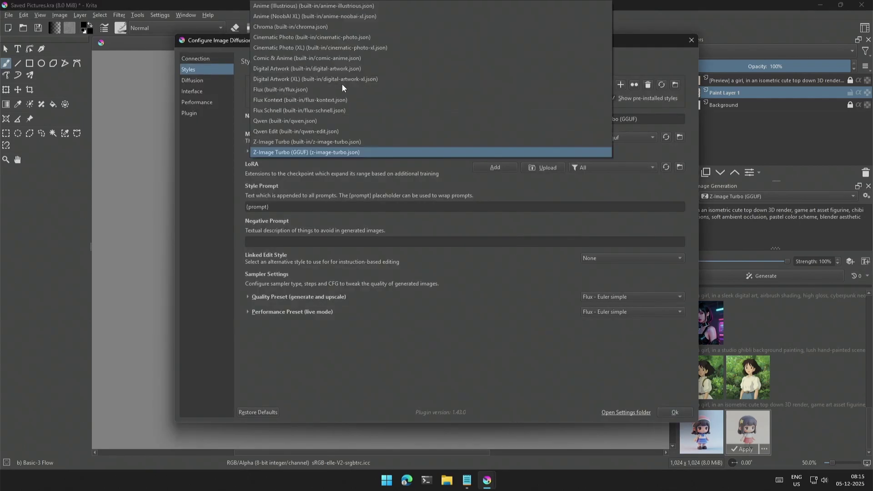
pyautogui.click(298, 142)
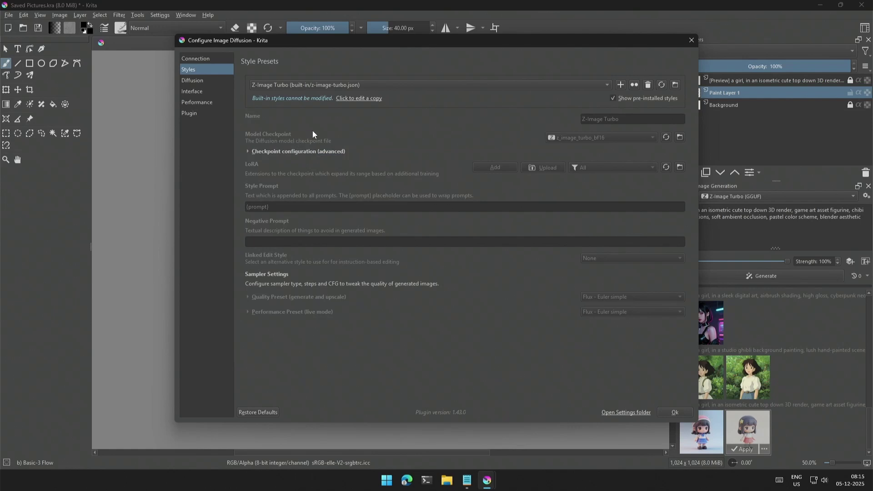
pyautogui.click(634, 85)
pyautogui.doubleClick(627, 119)
pyautogui.write('F')
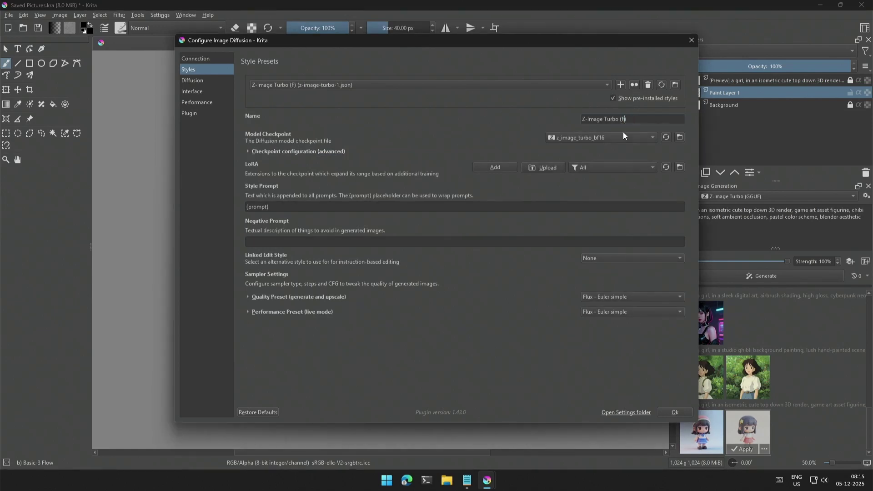
pyautogui.write('P8')
pyautogui.press('Return')
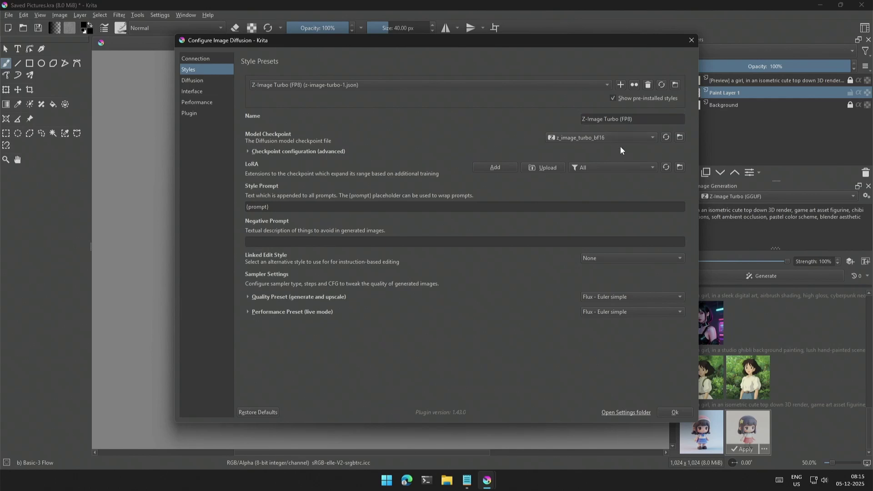
# Step: Set the FP8 e4m3fn checkpoint, keep the Flux - Euler simple sampler, and save
pyautogui.click(648, 138)
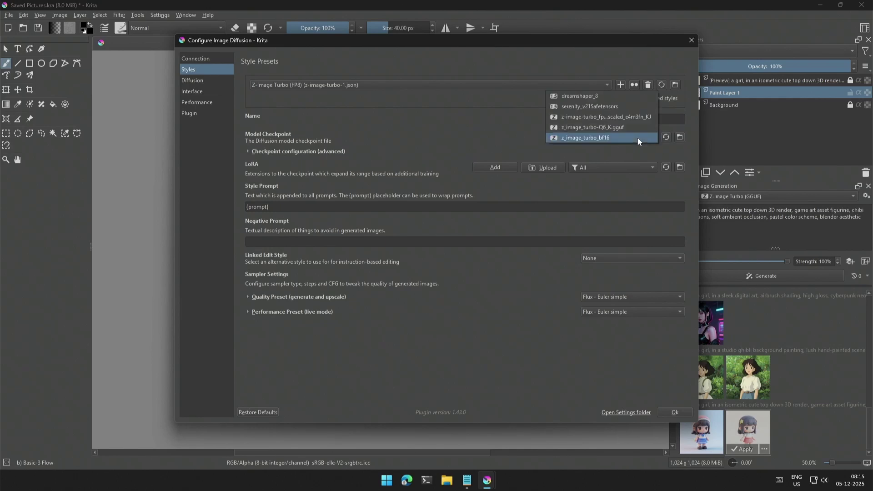
pyautogui.click(616, 119)
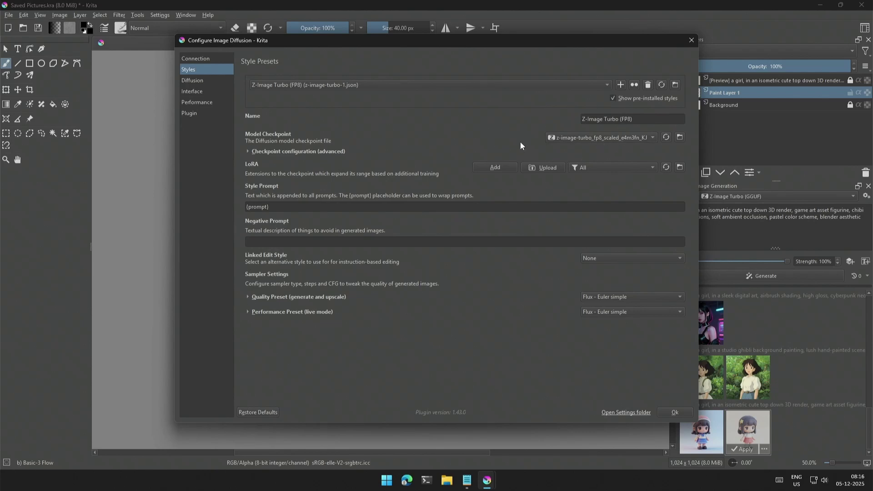
pyautogui.click(248, 297)
pyautogui.click(606, 298)
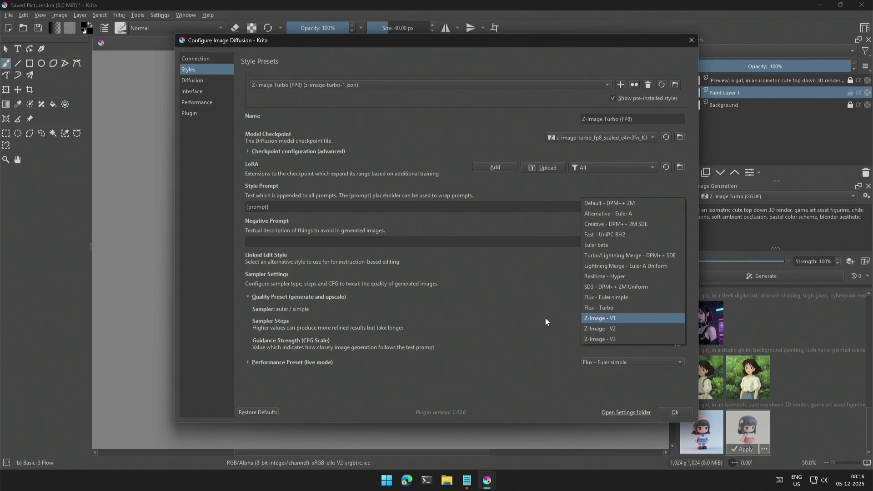
pyautogui.click(533, 306)
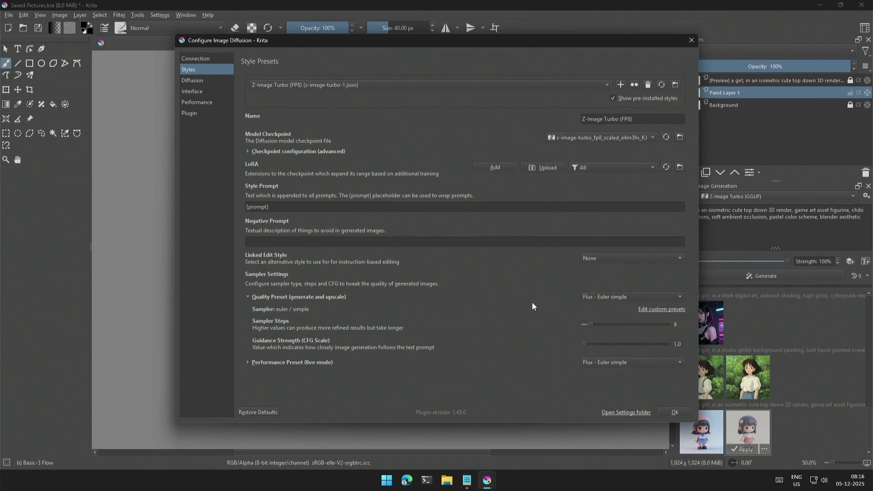
pyautogui.click(674, 412)
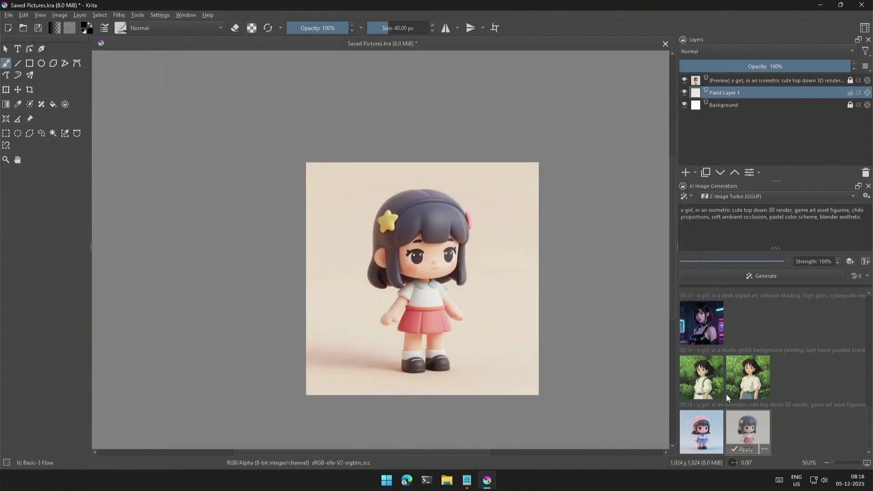
# Step: Generate a blue-skirt chibi figurine on teal with Z-Image Turbo (FP8), comparing it to the pink-skirt one
pyautogui.click(757, 199)
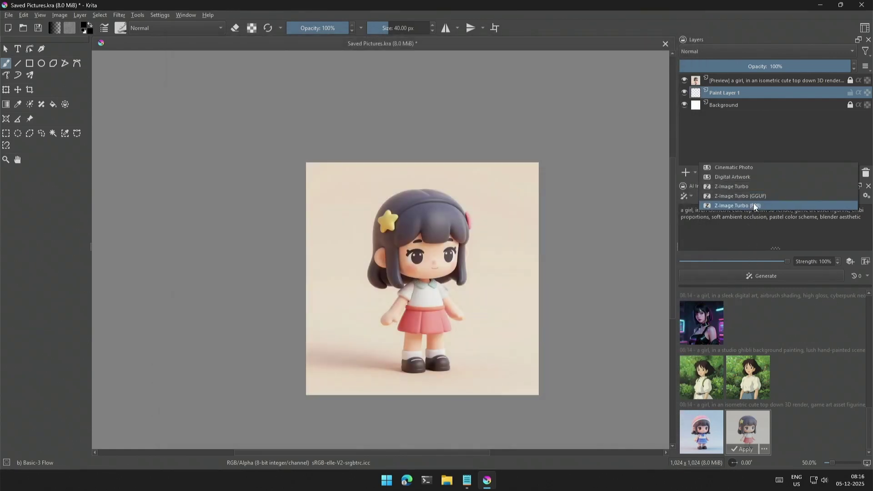
pyautogui.click(745, 205)
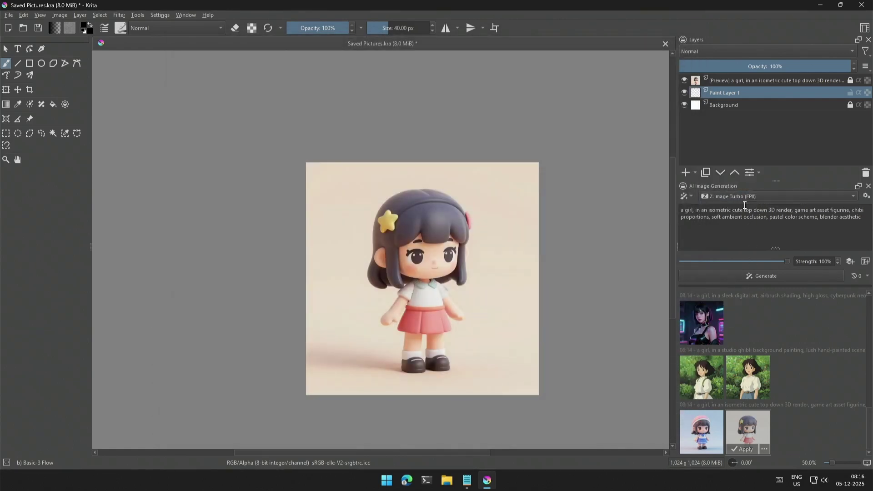
pyautogui.click(750, 278)
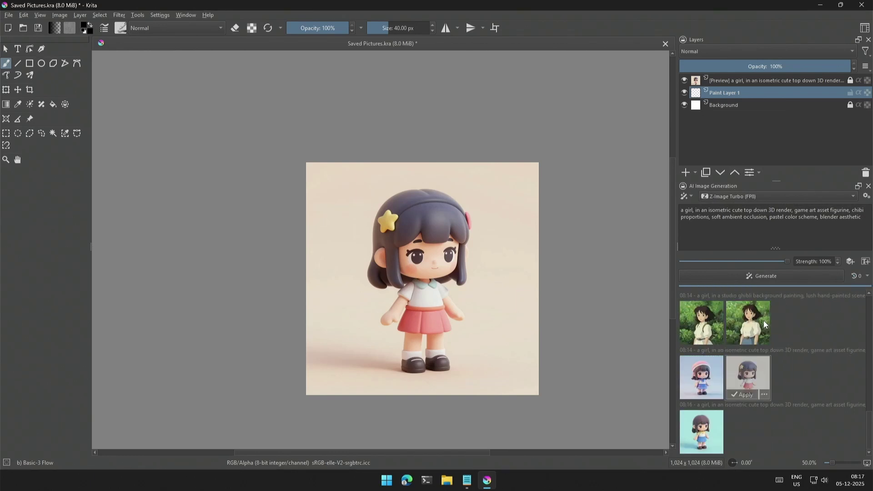
pyautogui.press('+')
pyautogui.press('+')
pyautogui.press('+')
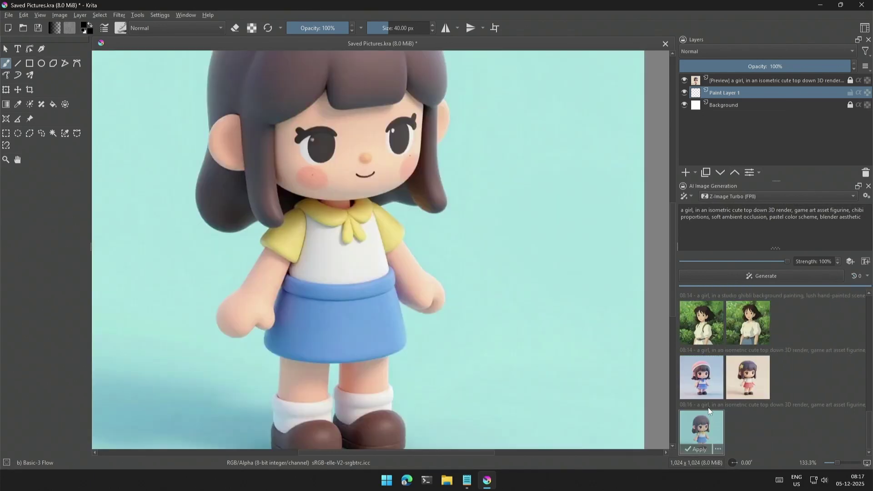
pyautogui.click(738, 383)
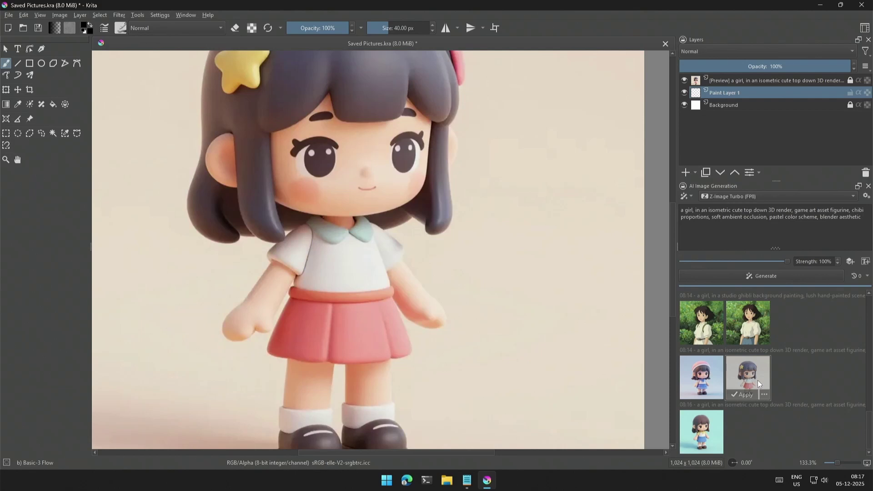
pyautogui.scroll(-3, 556, 359)
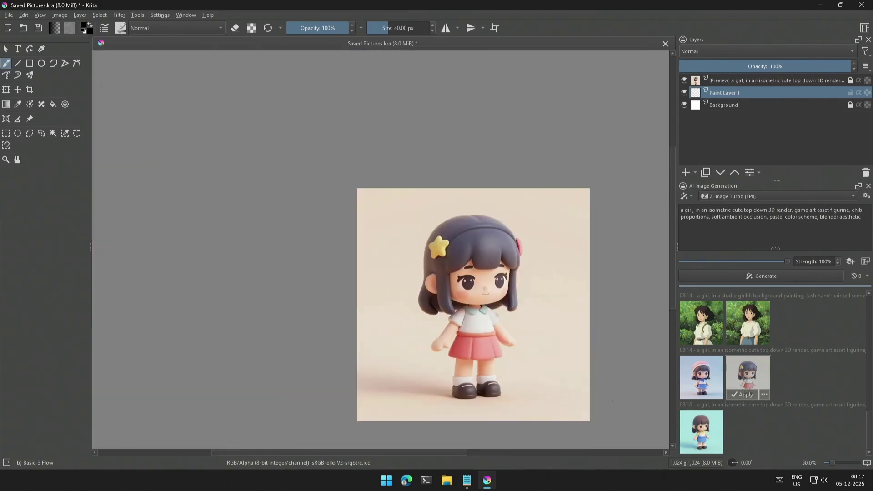
pyautogui.click(690, 437)
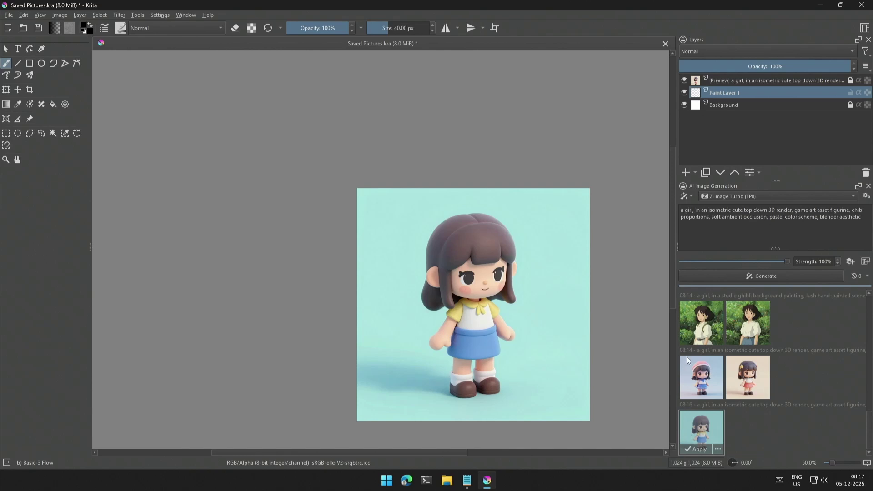